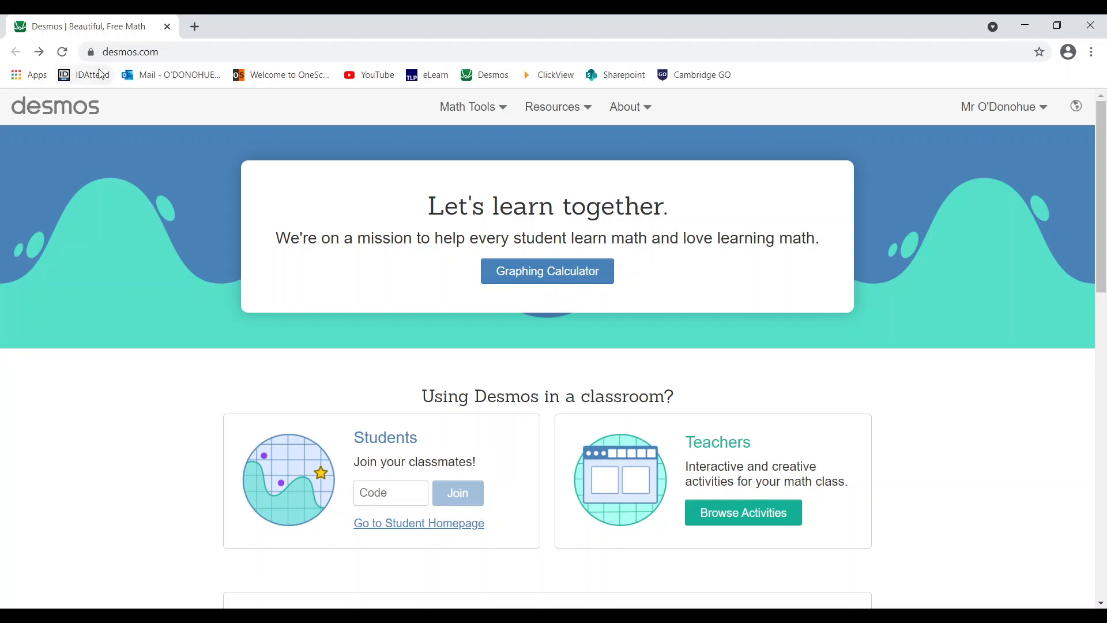
- Launch the Graphing Calculator from the desmos.com home page to get a blank untitled graph
{"action": "left_click", "coordinate": [546, 278]}
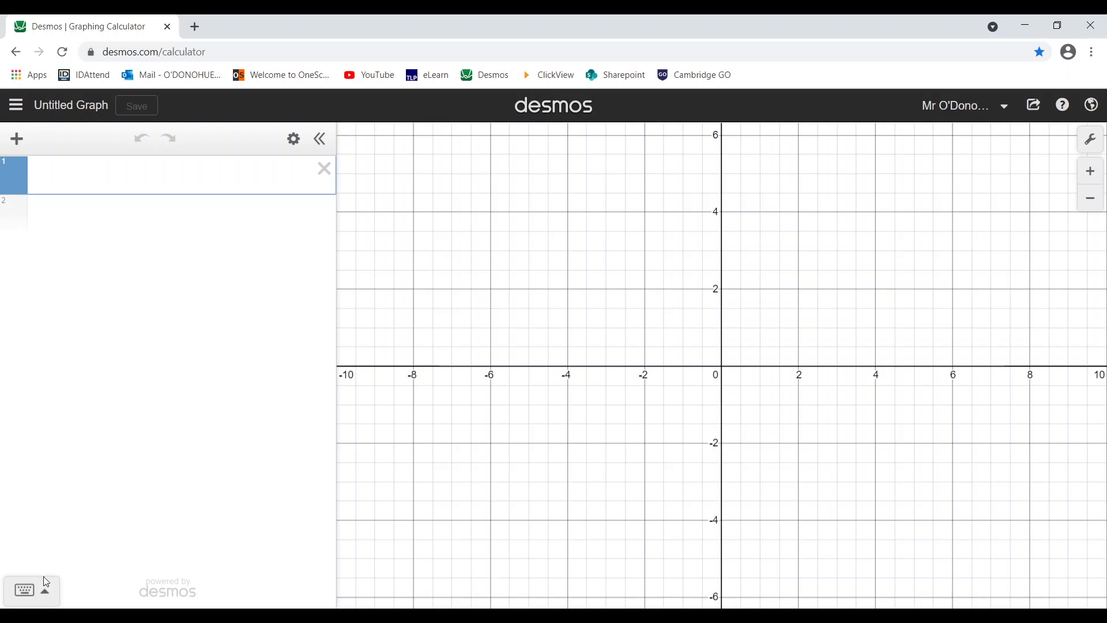
- Show the on-screen keypad and switch it to ABC letters with shift for capitals
{"action": "left_click", "coordinate": [35, 594]}
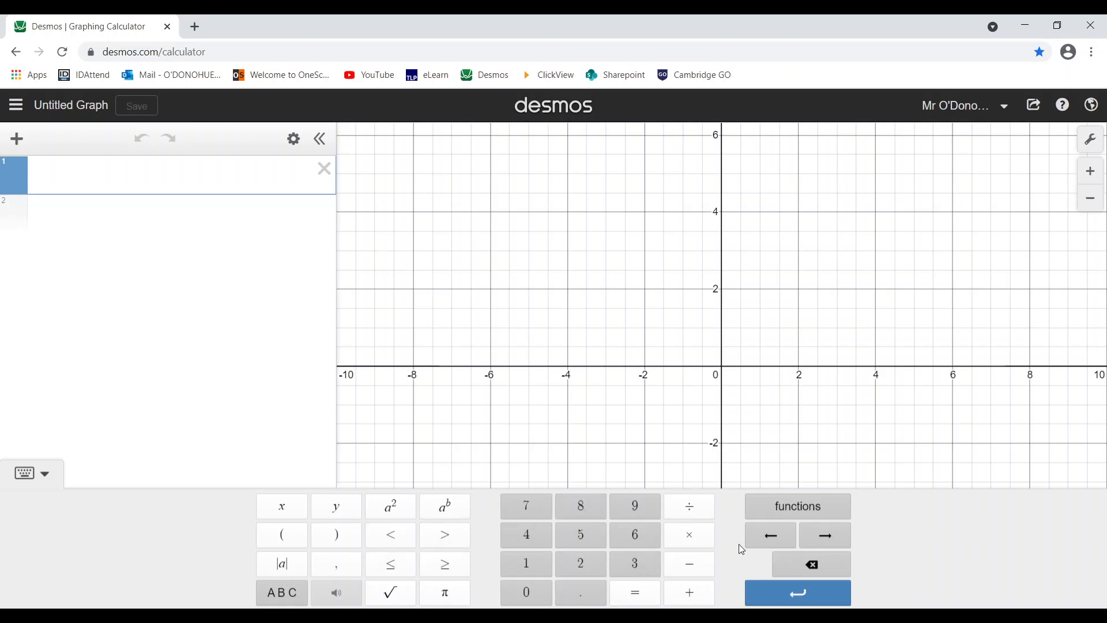
{"action": "left_click", "coordinate": [283, 594]}
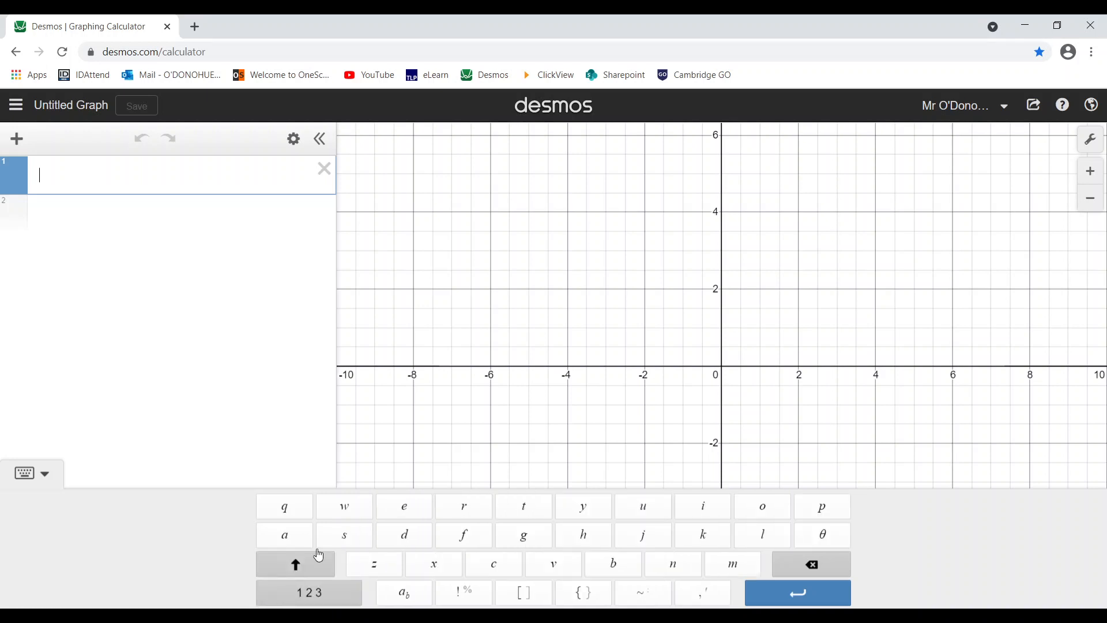
{"action": "left_click", "coordinate": [281, 573]}
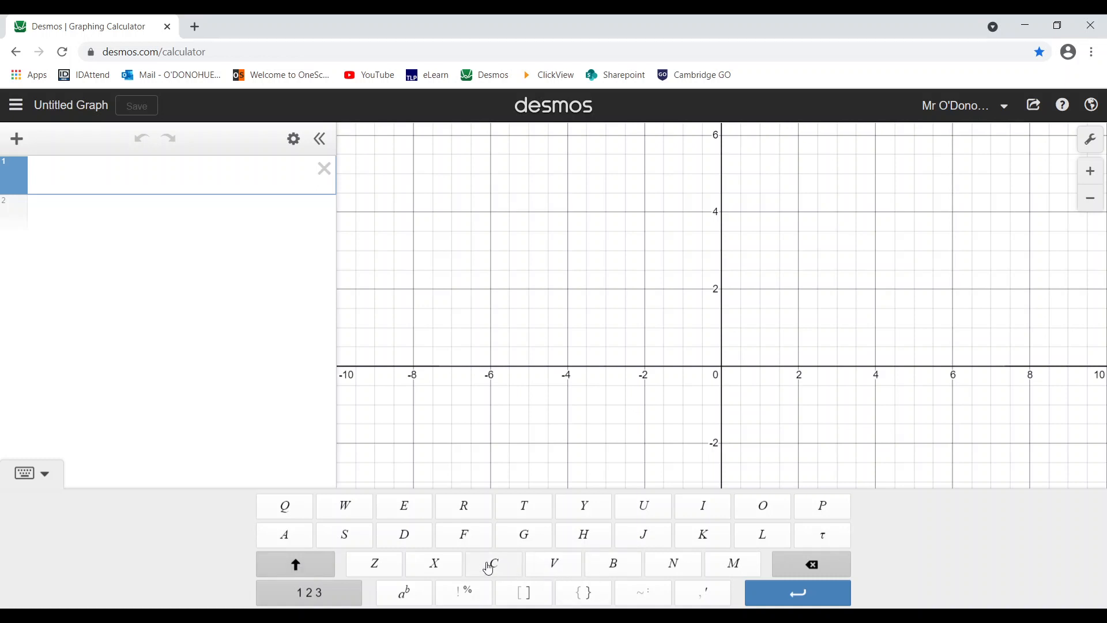
{"action": "left_click", "coordinate": [304, 576]}
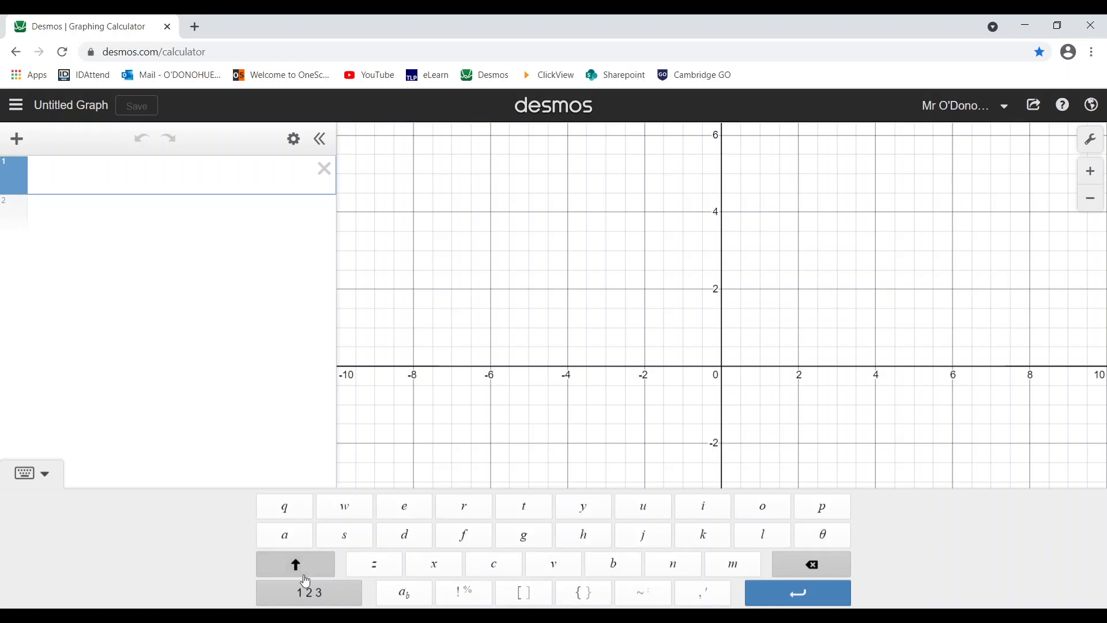
{"action": "left_click", "coordinate": [298, 593]}
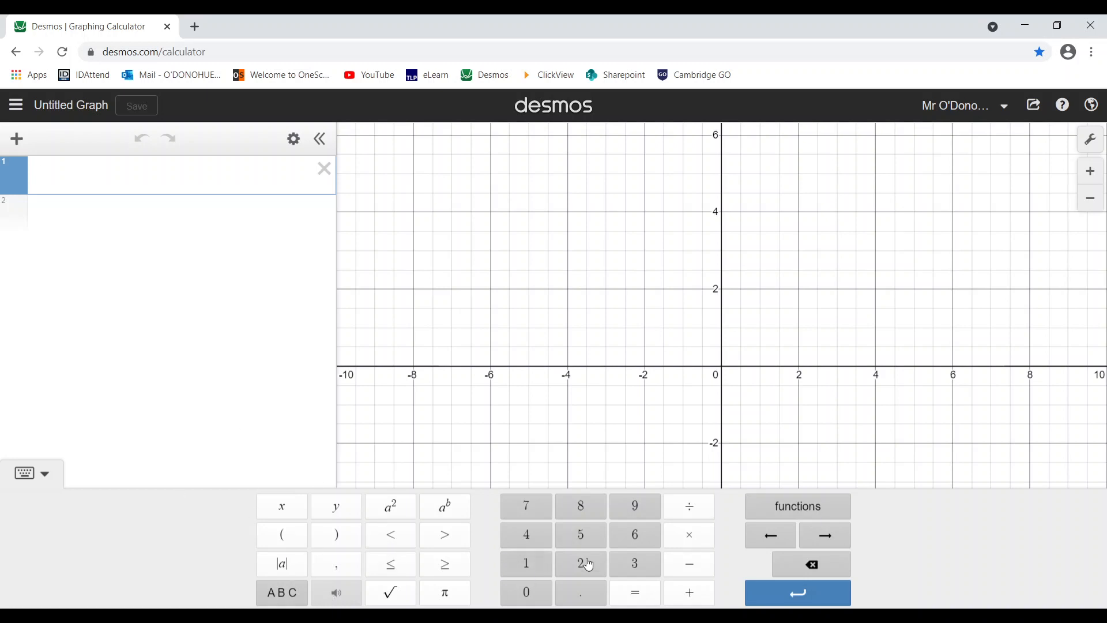
{"action": "left_click", "coordinate": [292, 600]}
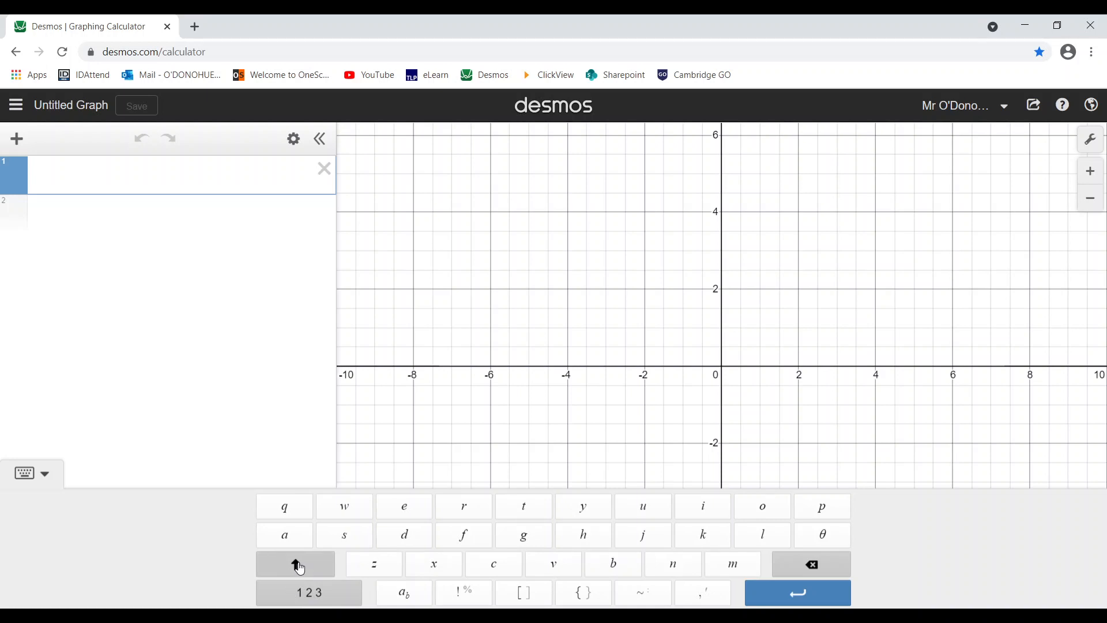
{"action": "left_click", "coordinate": [299, 567]}
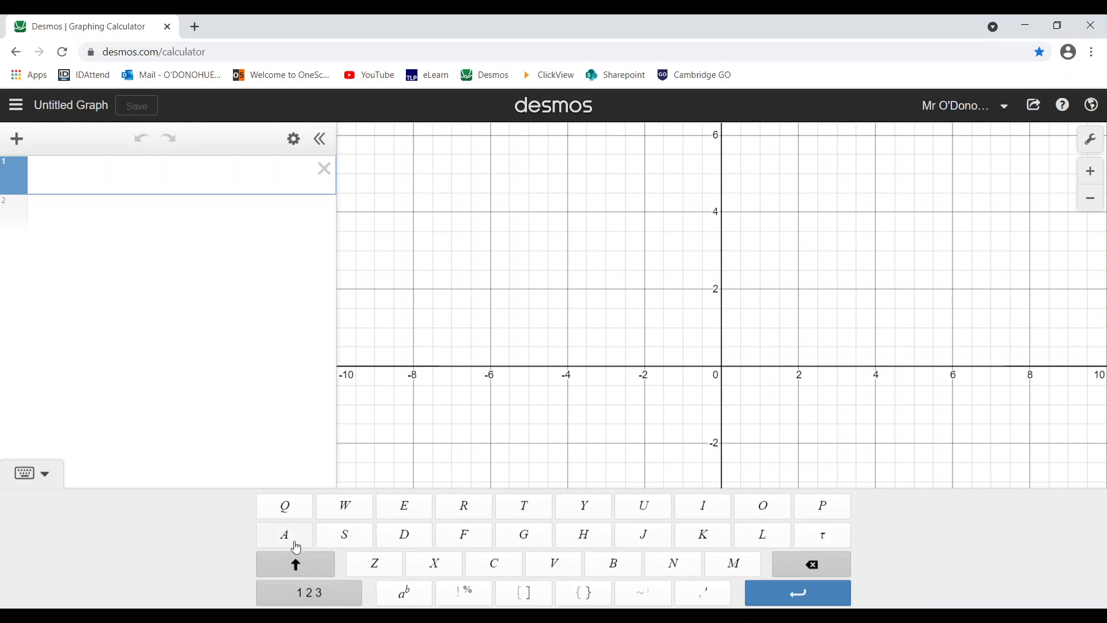
- Enter A = (2,4) in expression line 1 using the keypad, then hide the keypad
{"action": "left_click", "coordinate": [294, 543]}
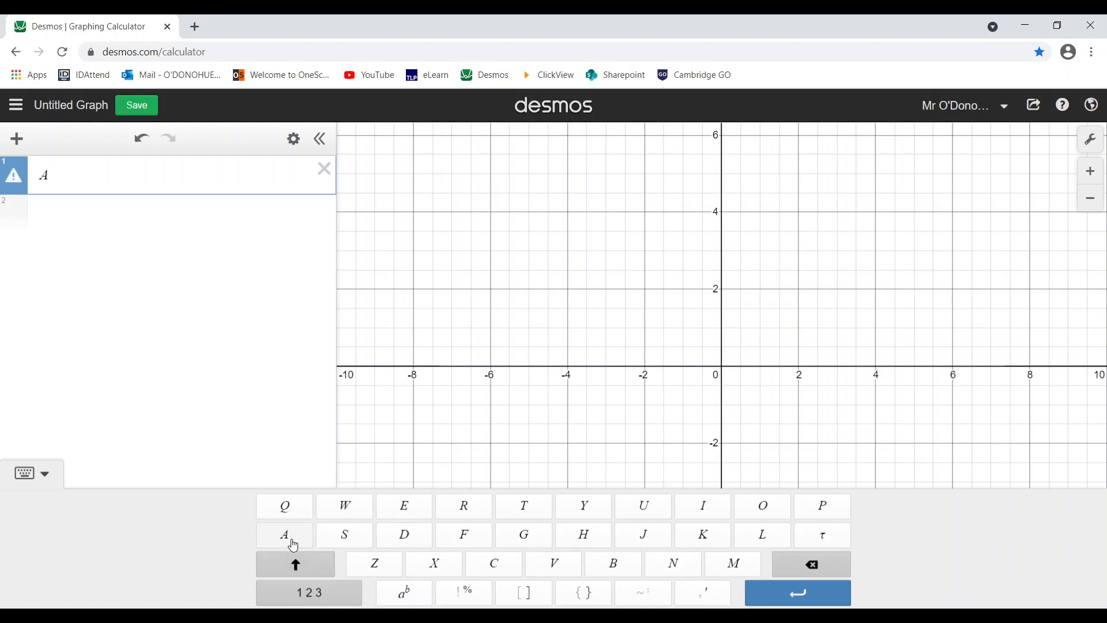
{"action": "left_click", "coordinate": [310, 596]}
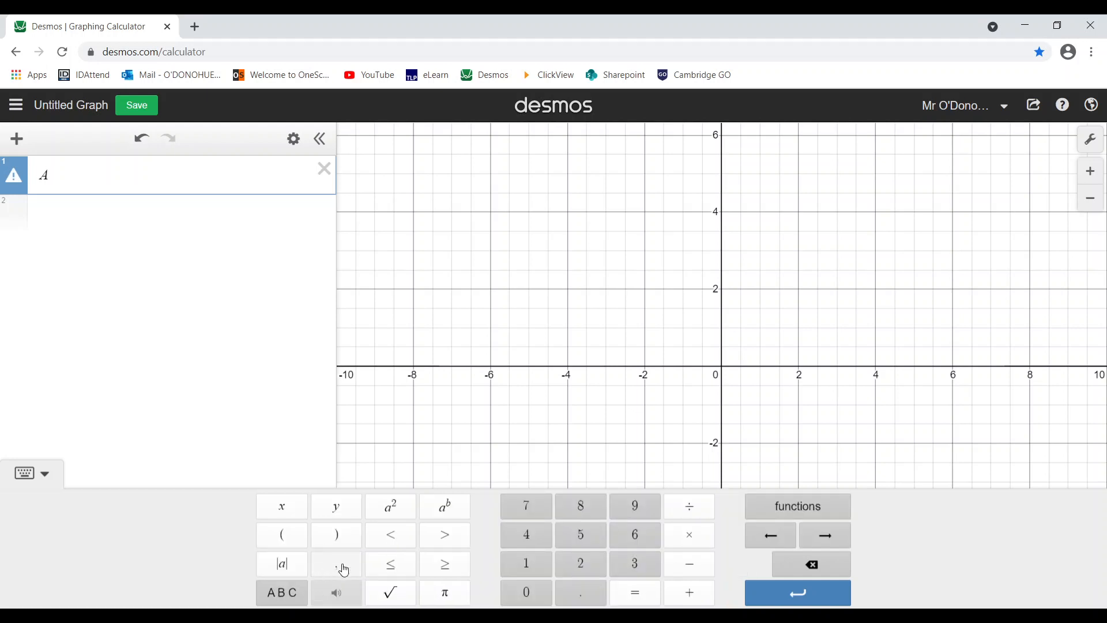
{"action": "left_click", "coordinate": [636, 594]}
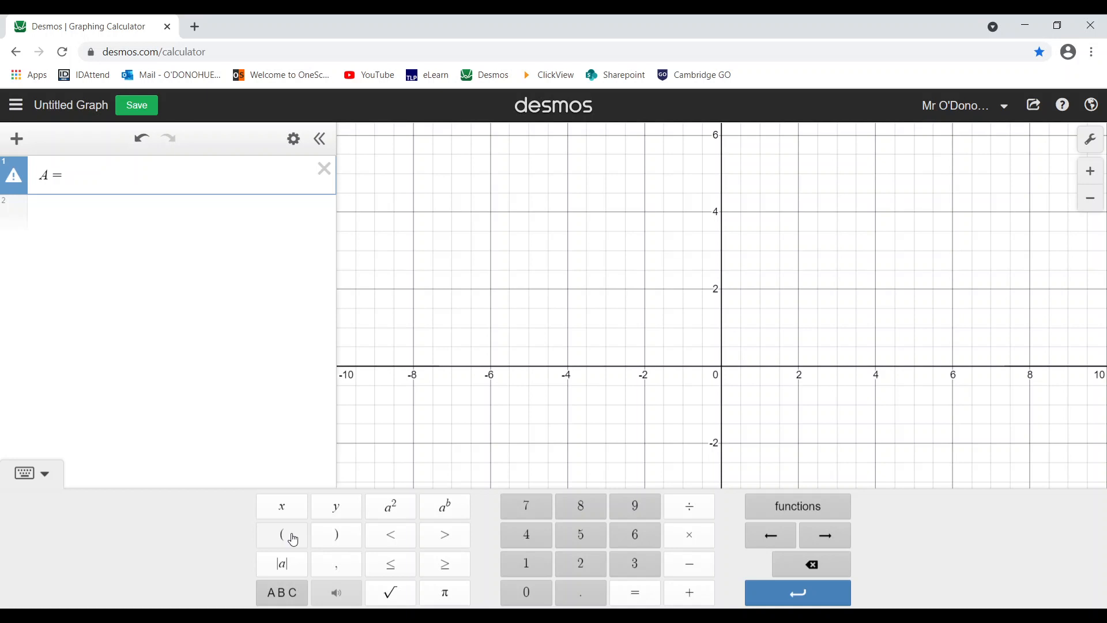
{"action": "left_click", "coordinate": [294, 540]}
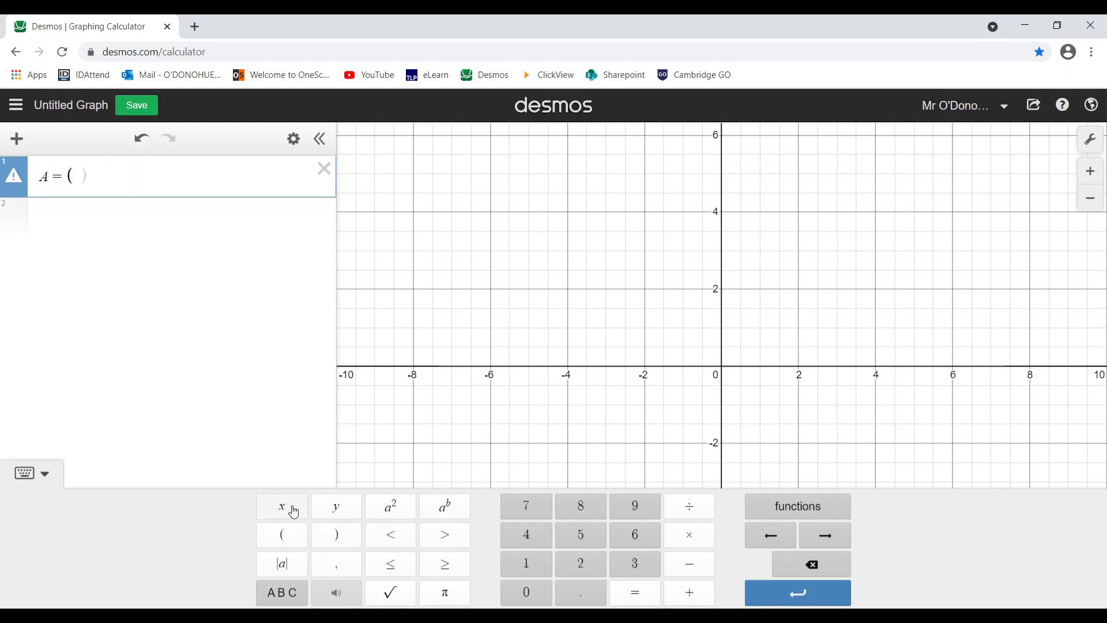
{"action": "left_click", "coordinate": [579, 566]}
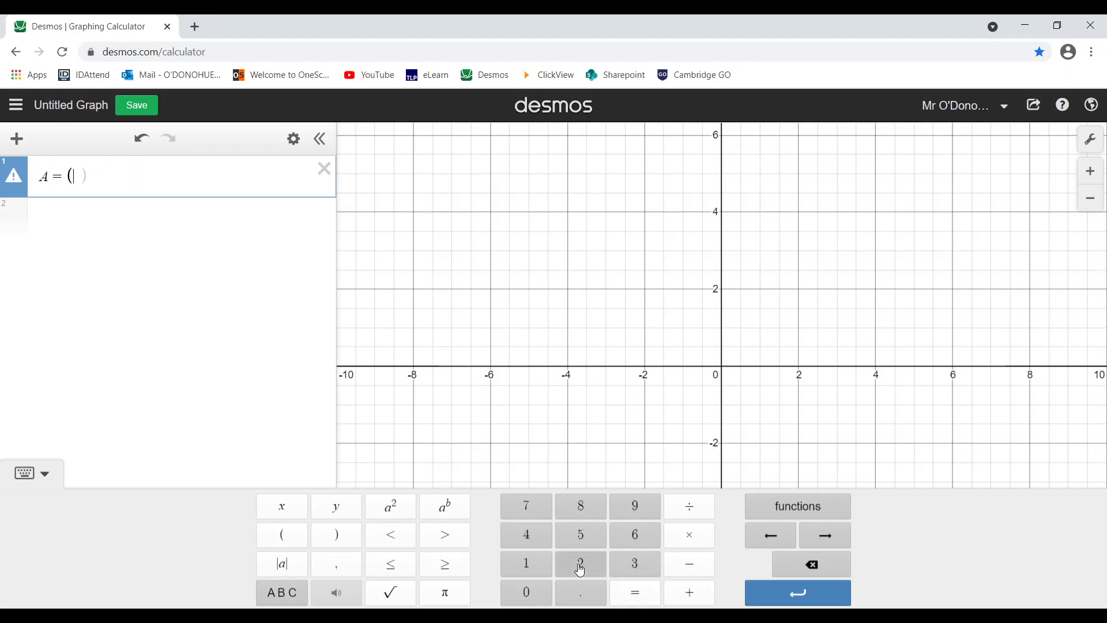
{"action": "left_click", "coordinate": [338, 566]}
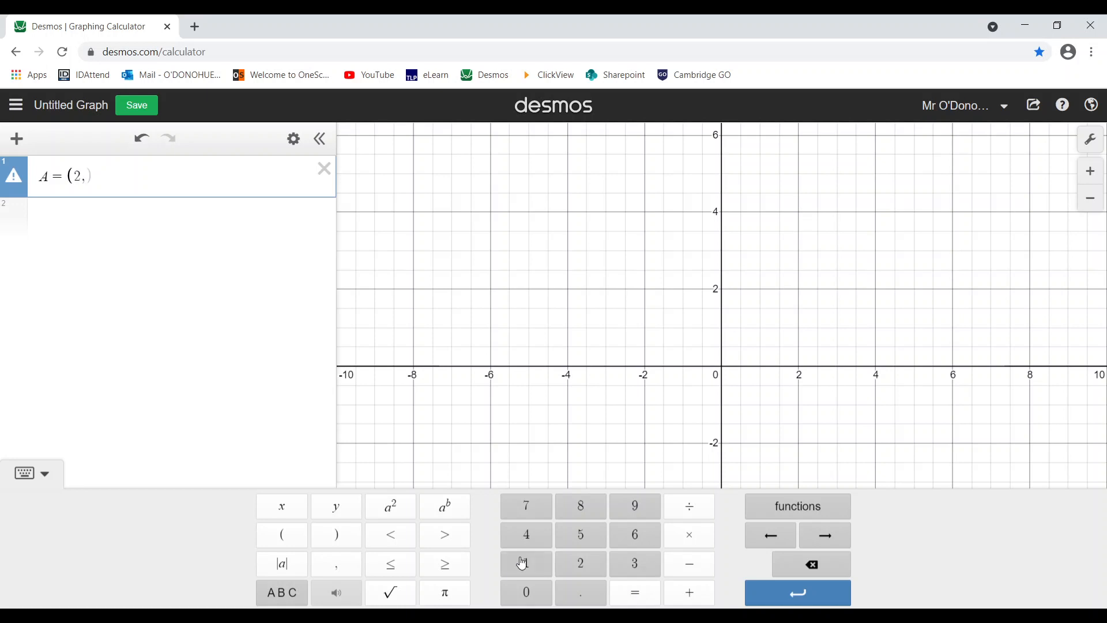
{"action": "left_click", "coordinate": [527, 535]}
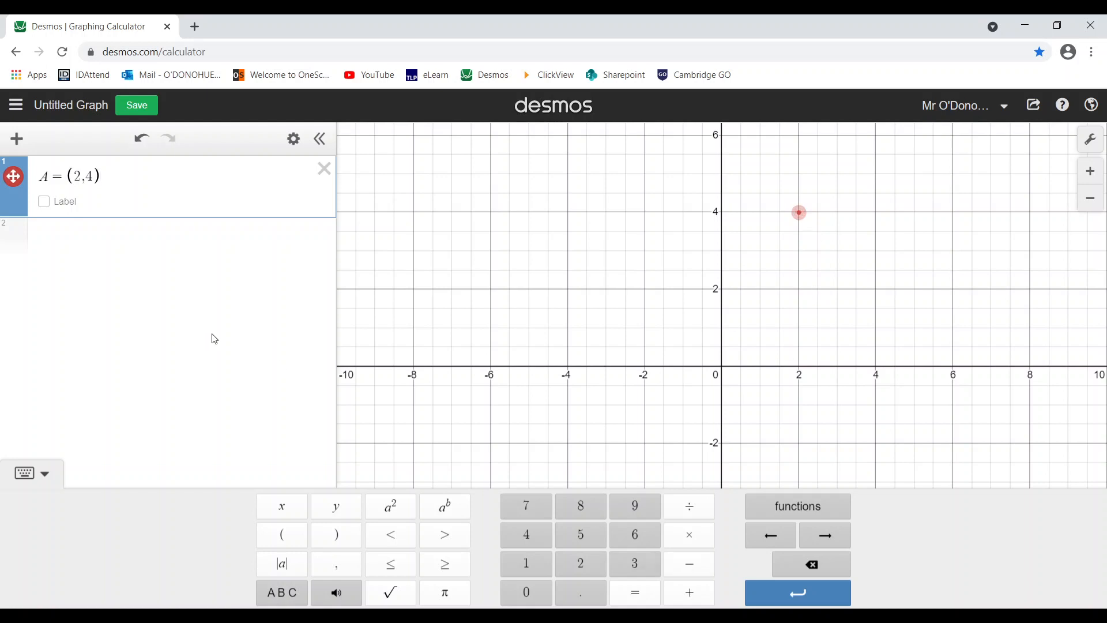
{"action": "left_click", "coordinate": [46, 476]}
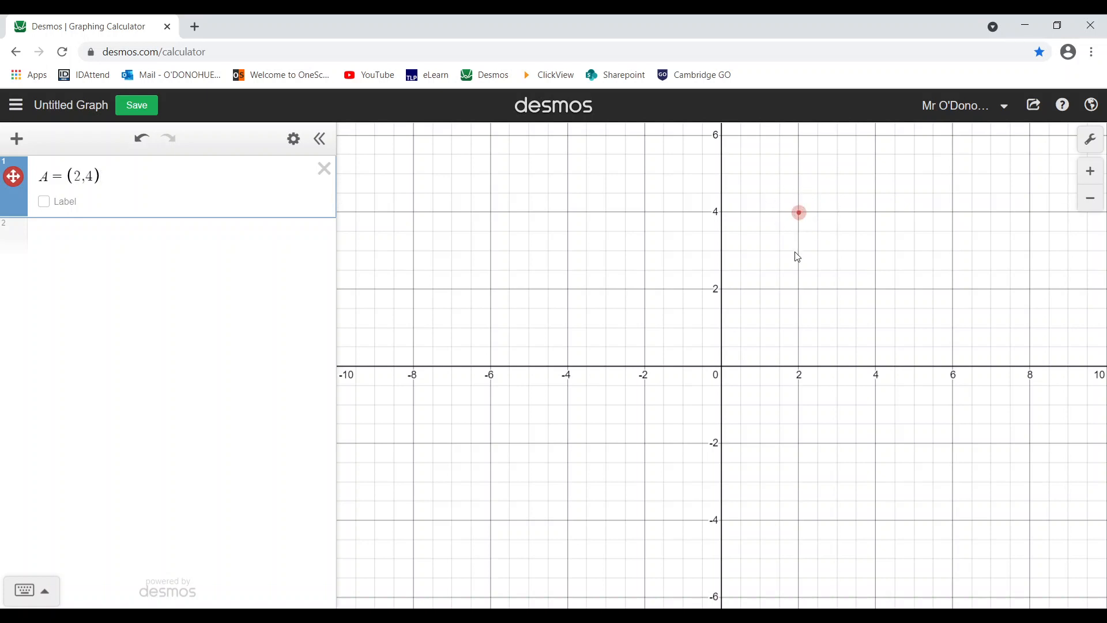
- Turn on point A's coordinate label at size 2, positioned top-right
{"action": "left_click", "coordinate": [18, 183]}
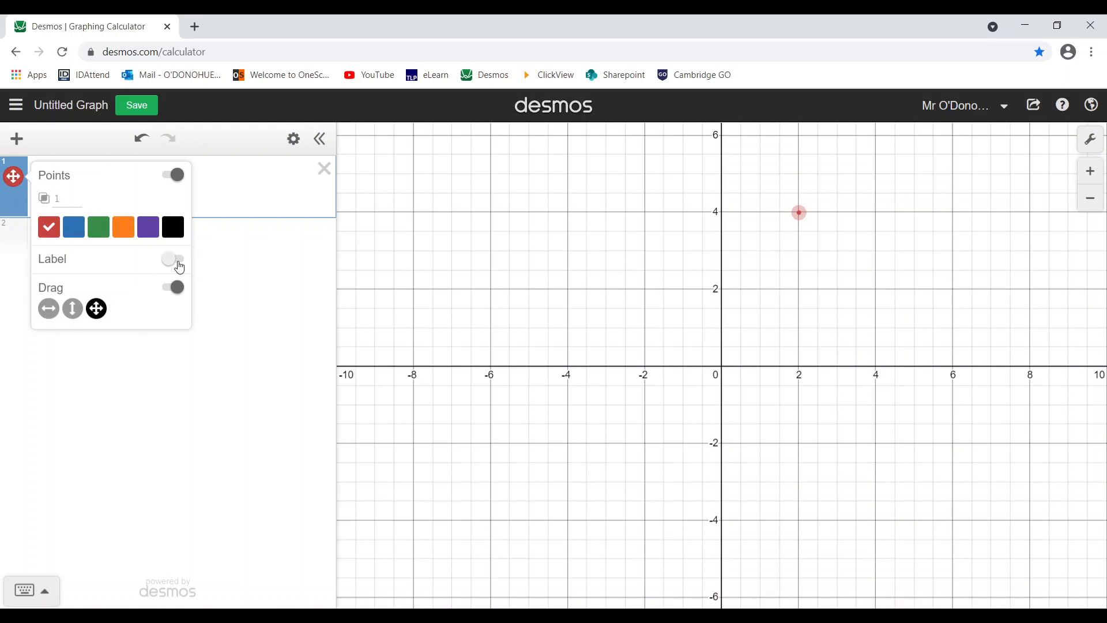
{"action": "left_click", "coordinate": [179, 265]}
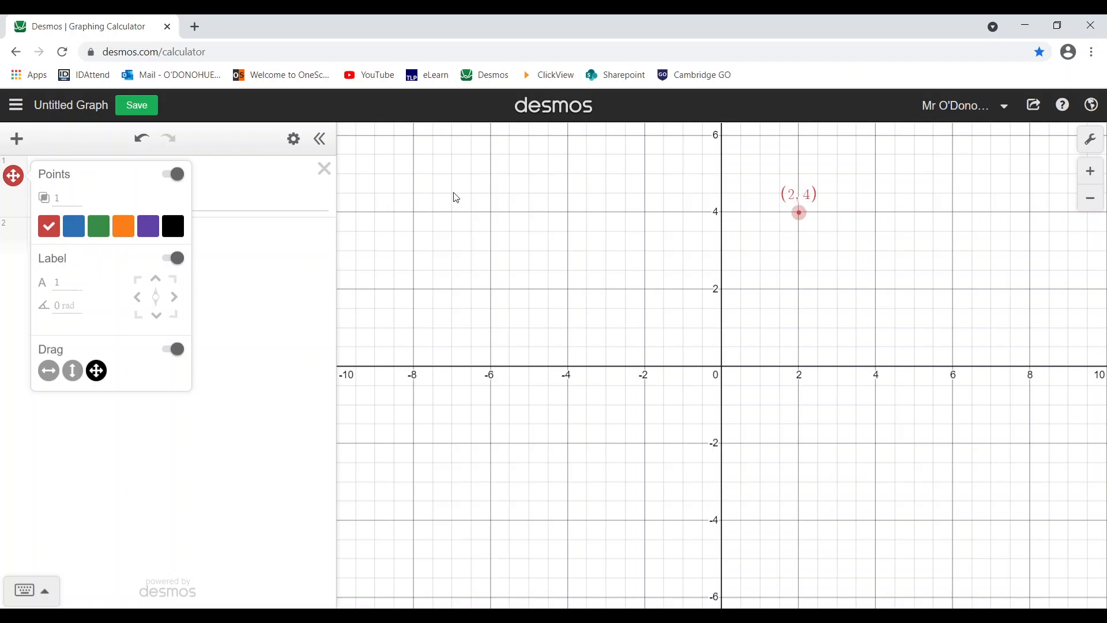
{"action": "left_click", "coordinate": [65, 283]}
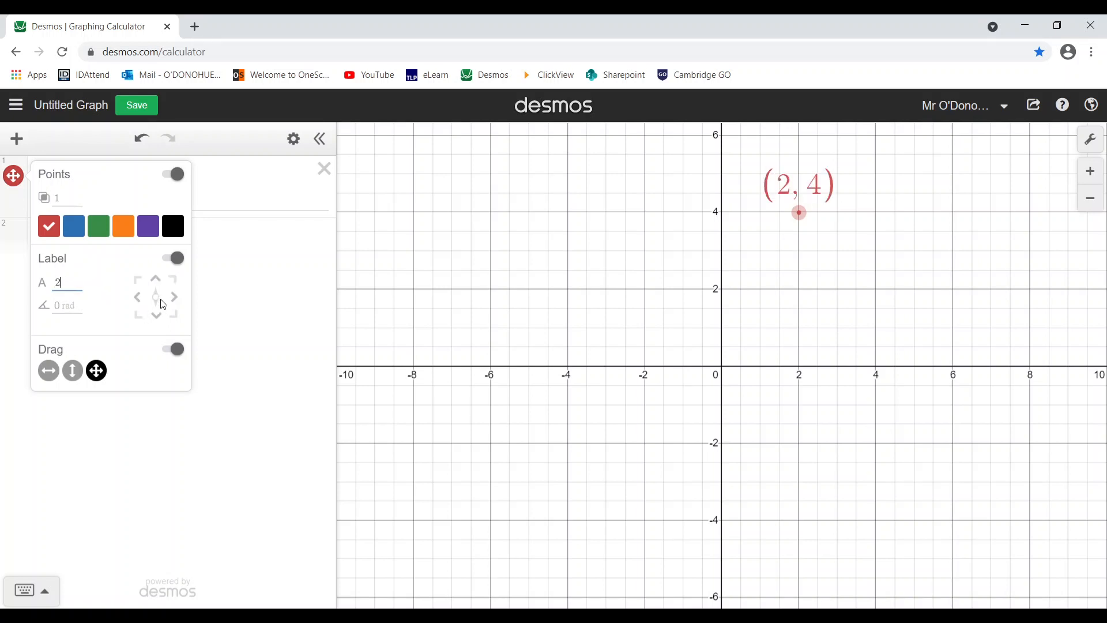
{"action": "left_click", "coordinate": [173, 280]}
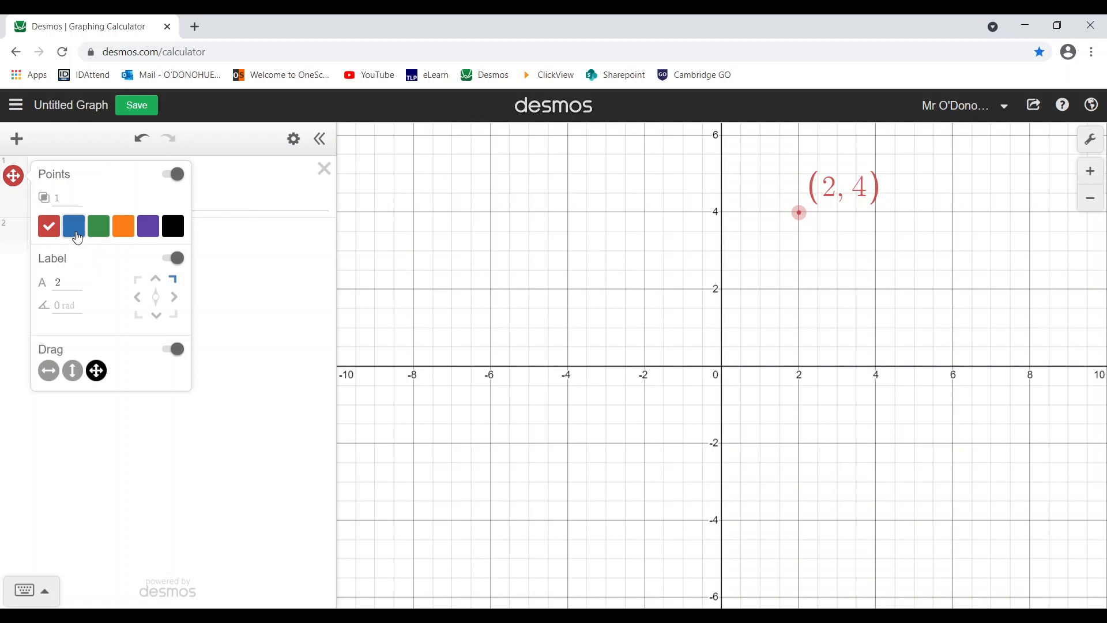
- Try blue, green, orange, purple and black for point A, settle on red, then drag it
{"action": "left_click", "coordinate": [78, 234]}
{"action": "left_click", "coordinate": [99, 231]}
{"action": "left_click", "coordinate": [123, 230]}
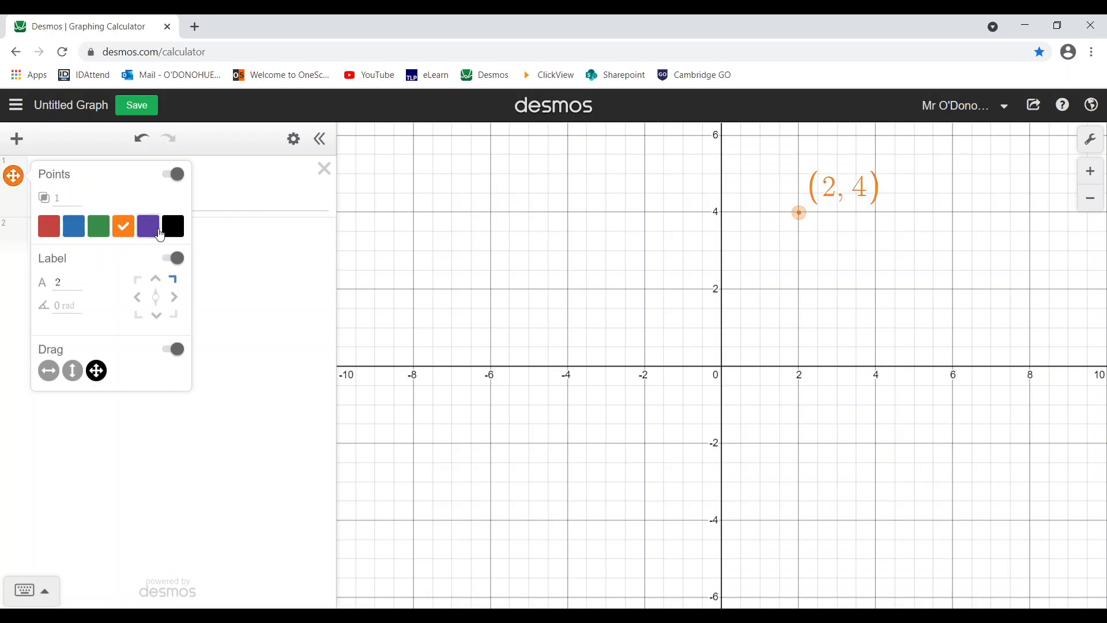
{"action": "left_click", "coordinate": [149, 231]}
{"action": "left_click", "coordinate": [174, 230]}
{"action": "left_click", "coordinate": [149, 230]}
{"action": "left_click", "coordinate": [123, 231]}
{"action": "left_click", "coordinate": [49, 227]}
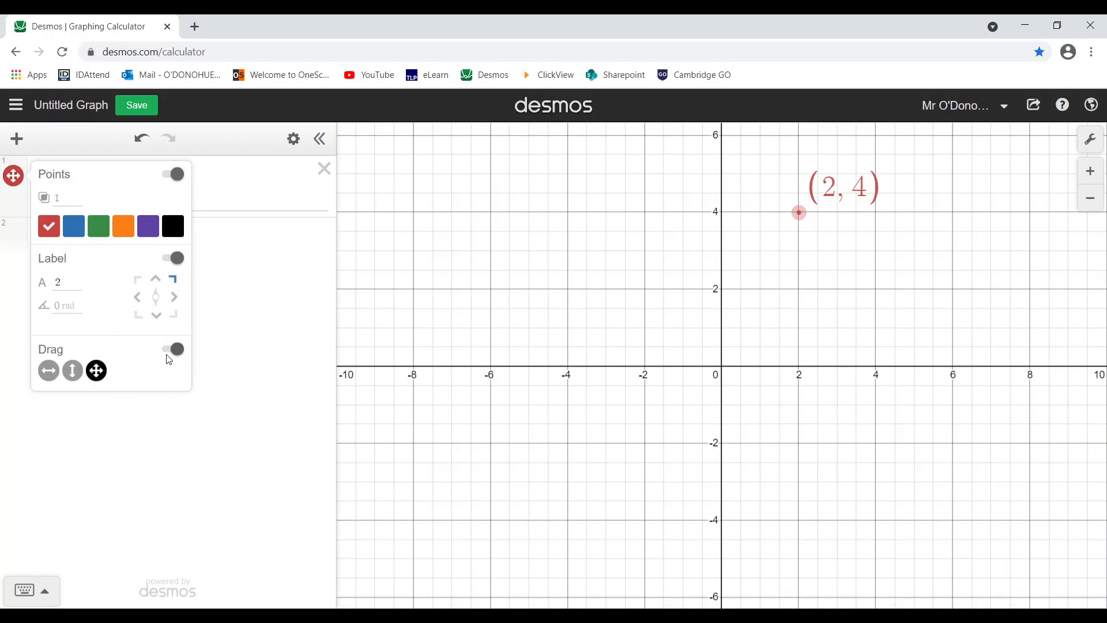
{"action": "mouse_move", "coordinate": [799, 213]}
{"action": "left_mouse_down"}
{"action": "mouse_move", "coordinate": [783, 252]}
{"action": "mouse_move", "coordinate": [712, 275]}
{"action": "mouse_move", "coordinate": [600, 259]}
{"action": "mouse_move", "coordinate": [478, 294]}
{"action": "mouse_move", "coordinate": [476, 242]}
{"action": "mouse_move", "coordinate": [648, 236]}
{"action": "mouse_move", "coordinate": [833, 317]}
{"action": "mouse_move", "coordinate": [783, 325]}
{"action": "mouse_move", "coordinate": [799, 214]}
{"action": "left_mouse_up"}
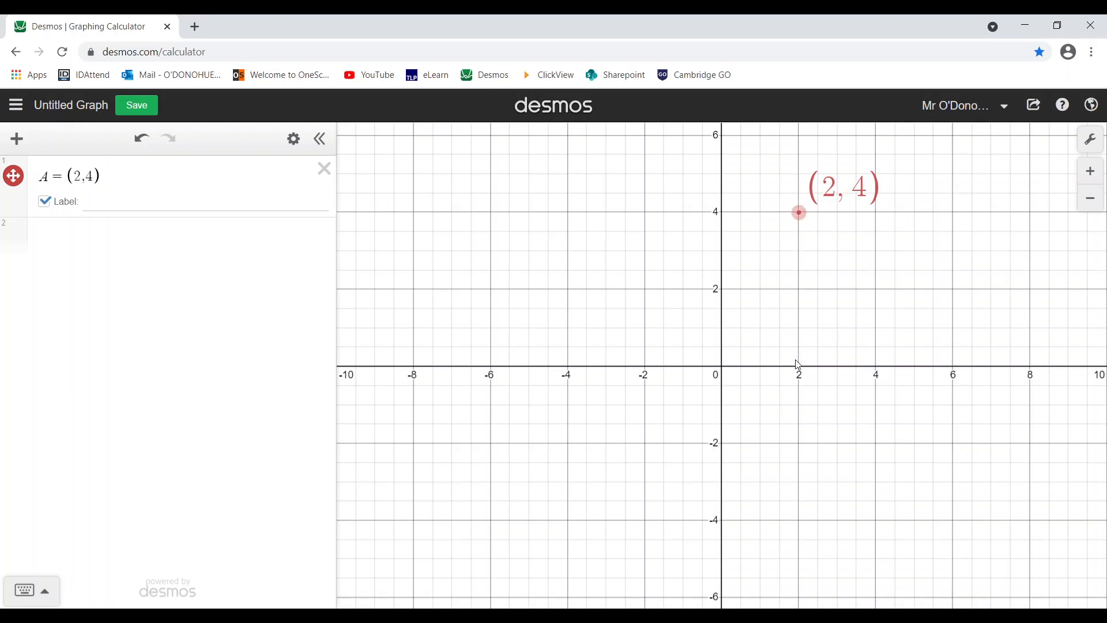
- Restrict point A to vertical dragging and move it down to (2, 3.74)
{"action": "left_click_drag", "start_coordinate": [798, 310], "coordinate": [743, 389]}
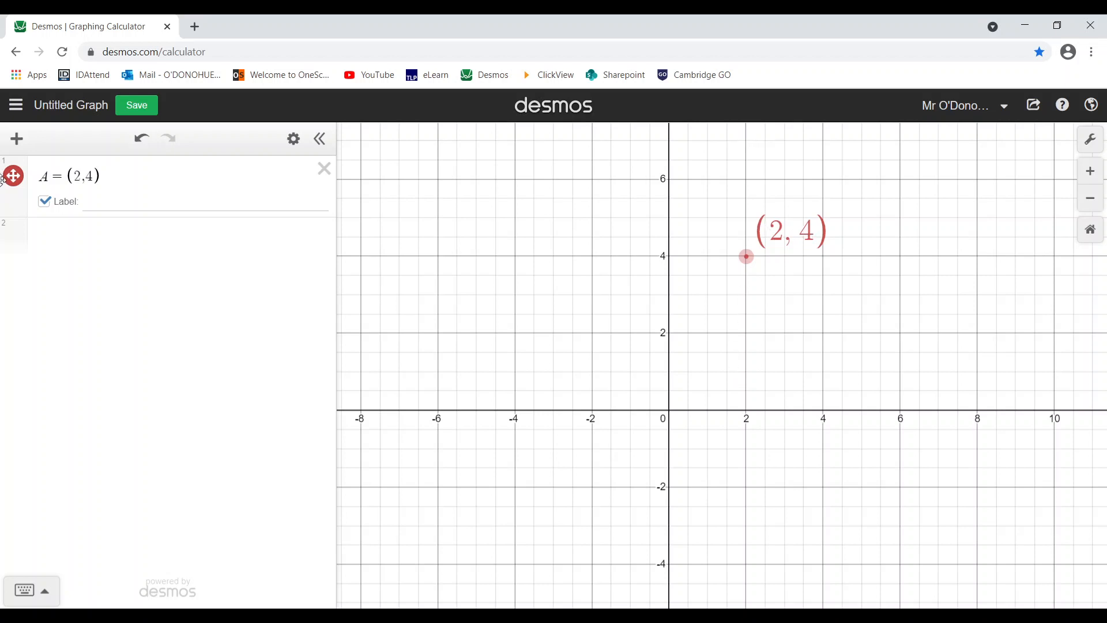
{"action": "left_click", "coordinate": [22, 176]}
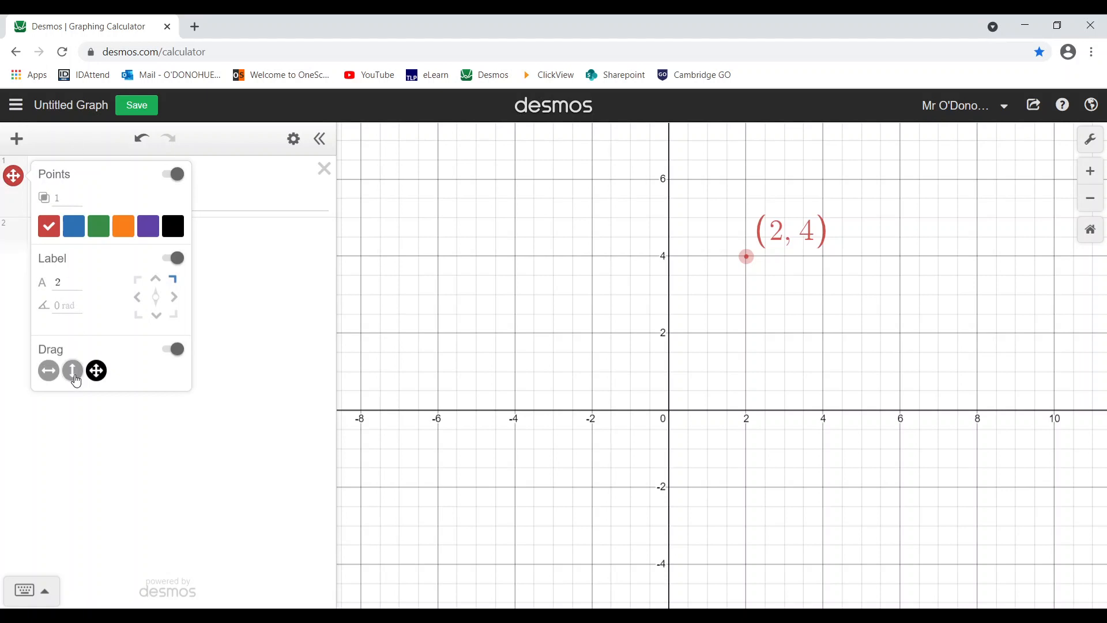
{"action": "left_click", "coordinate": [74, 372]}
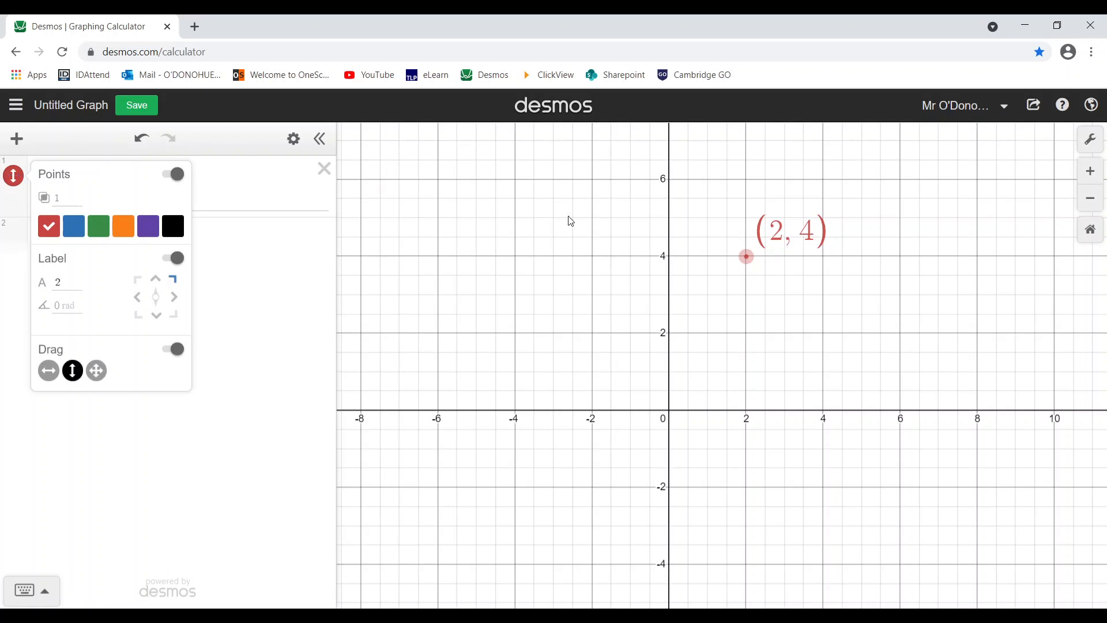
{"action": "mouse_move", "coordinate": [747, 254]}
{"action": "left_mouse_down"}
{"action": "mouse_move", "coordinate": [587, 256]}
{"action": "mouse_move", "coordinate": [1005, 264]}
{"action": "mouse_move", "coordinate": [633, 272]}
{"action": "mouse_move", "coordinate": [745, 272]}
{"action": "mouse_move", "coordinate": [744, 364]}
{"action": "mouse_move", "coordinate": [716, 195]}
{"action": "mouse_move", "coordinate": [732, 390]}
{"action": "mouse_move", "coordinate": [734, 259]}
{"action": "mouse_move", "coordinate": [746, 256]}
{"action": "left_mouse_up"}
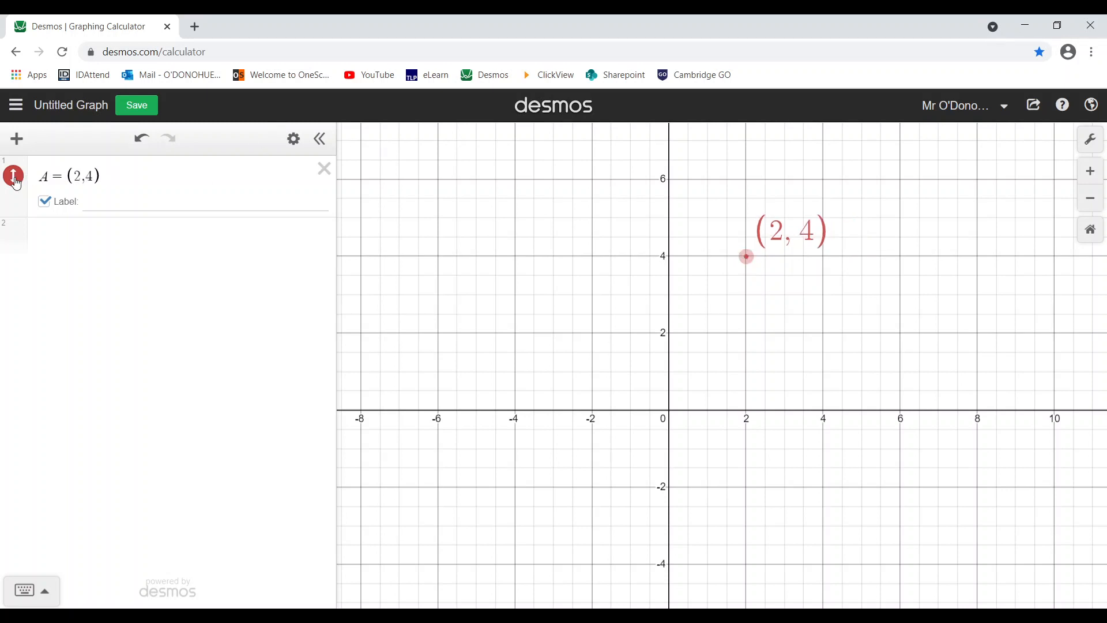
- Switch point A to horizontal-only dragging and slide it along y = 4 to (2.76, 4)
{"action": "left_click", "coordinate": [14, 178]}
{"action": "left_click", "coordinate": [48, 370]}
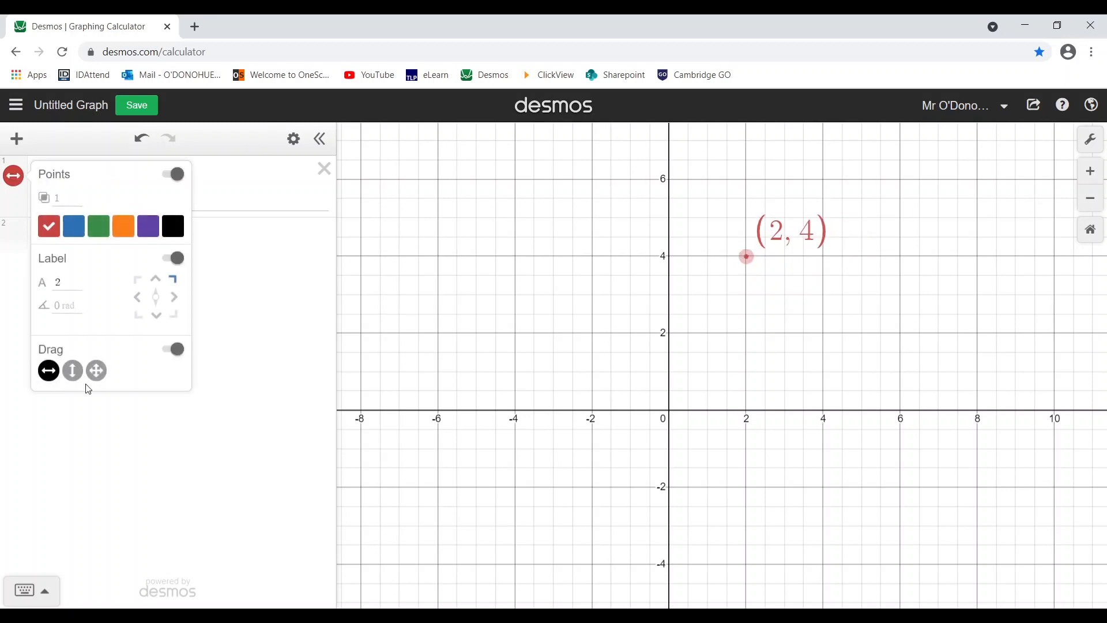
{"action": "left_click_drag", "start_coordinate": [746, 256], "coordinate": [776, 256]}
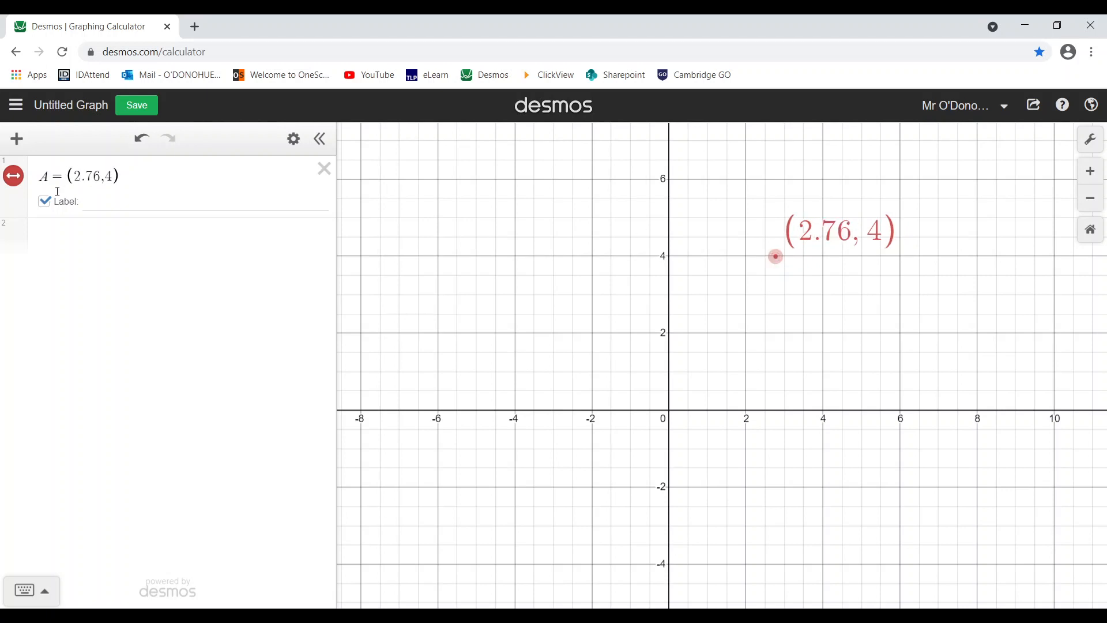
- Change A's x-coordinate from 2.76 to 3 and allow dragging in any direction
{"action": "left_click_drag", "start_coordinate": [100, 176], "coordinate": [74, 176]}
{"action": "type", "text": "3"}
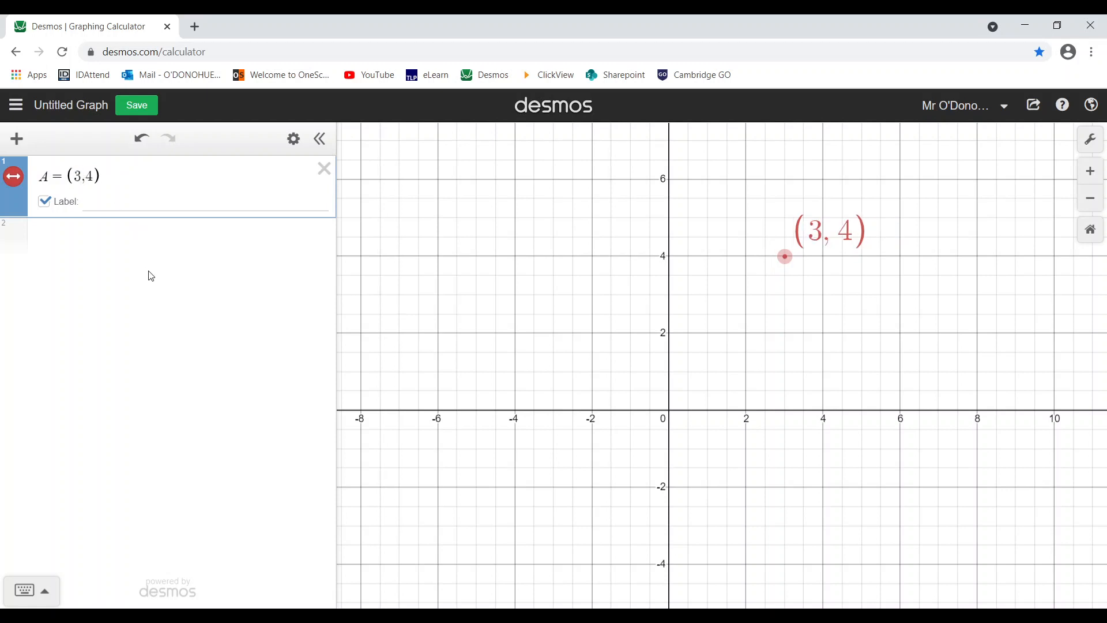
{"action": "left_click", "coordinate": [13, 181]}
{"action": "left_click", "coordinate": [97, 371]}
{"action": "left_click", "coordinate": [277, 358]}
{"action": "left_click_drag", "start_coordinate": [586, 463], "coordinate": [638, 425]}
- Zoom the graph in and out with the wheel, ending zoomed out with axes numbered in fives
{"action": "scroll", "coordinate": [660, 396], "scroll_direction": "down", "scroll_amount": 2}
{"action": "scroll", "coordinate": [661, 398], "scroll_direction": "up", "scroll_amount": 3}
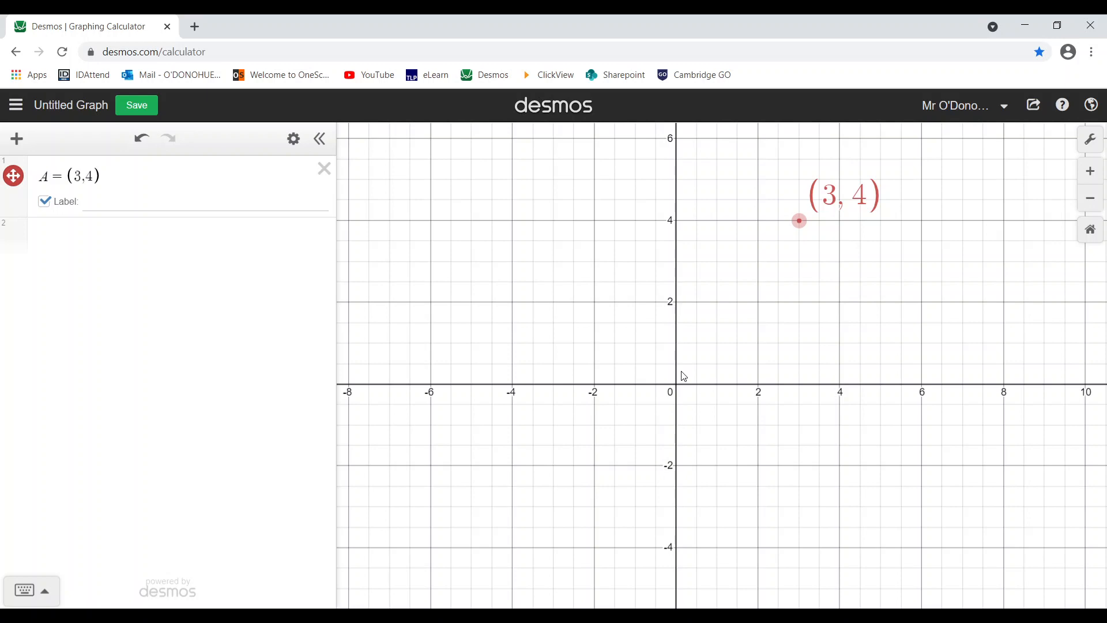
{"action": "scroll", "coordinate": [712, 371], "scroll_direction": "down", "scroll_amount": 1}
{"action": "scroll", "coordinate": [714, 372], "scroll_direction": "up", "scroll_amount": 2}
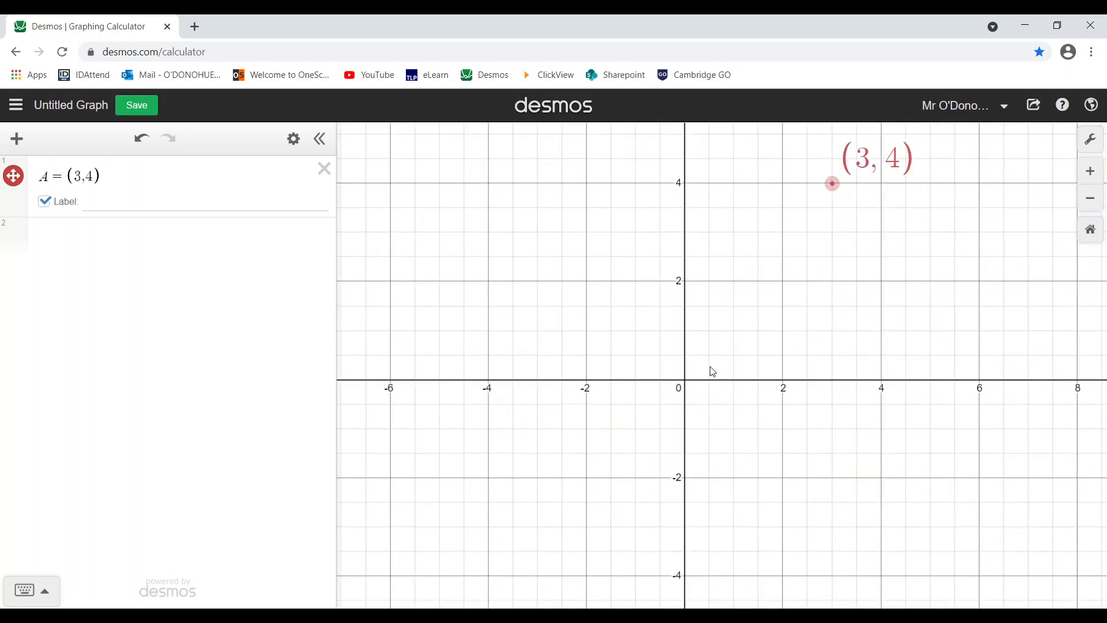
{"action": "scroll", "coordinate": [695, 365], "scroll_direction": "down", "scroll_amount": 2}
{"action": "scroll", "coordinate": [696, 369], "scroll_direction": "up", "scroll_amount": 1}
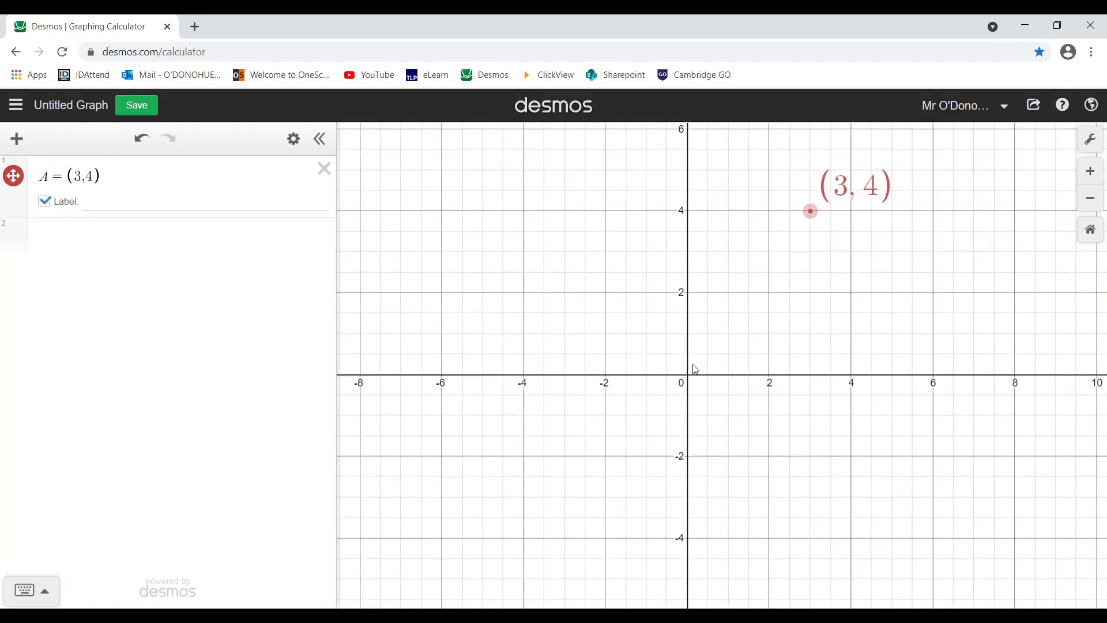
{"action": "scroll", "coordinate": [696, 366], "scroll_direction": "up", "scroll_amount": 2}
{"action": "scroll", "coordinate": [696, 365], "scroll_direction": "down", "scroll_amount": 4}
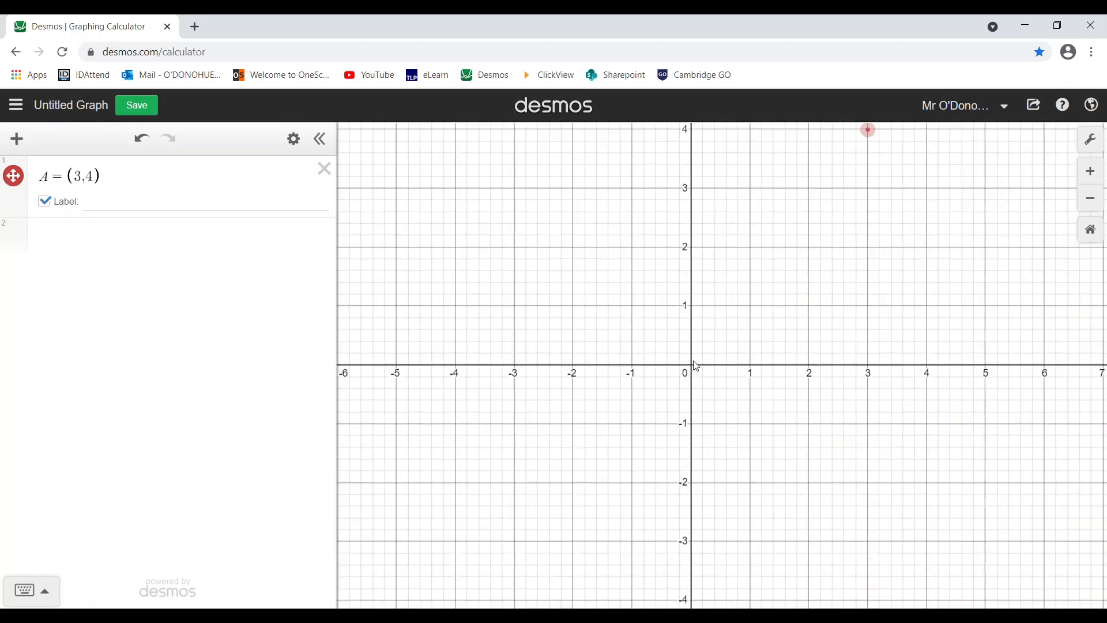
{"action": "scroll", "coordinate": [697, 365], "scroll_direction": "up", "scroll_amount": 3}
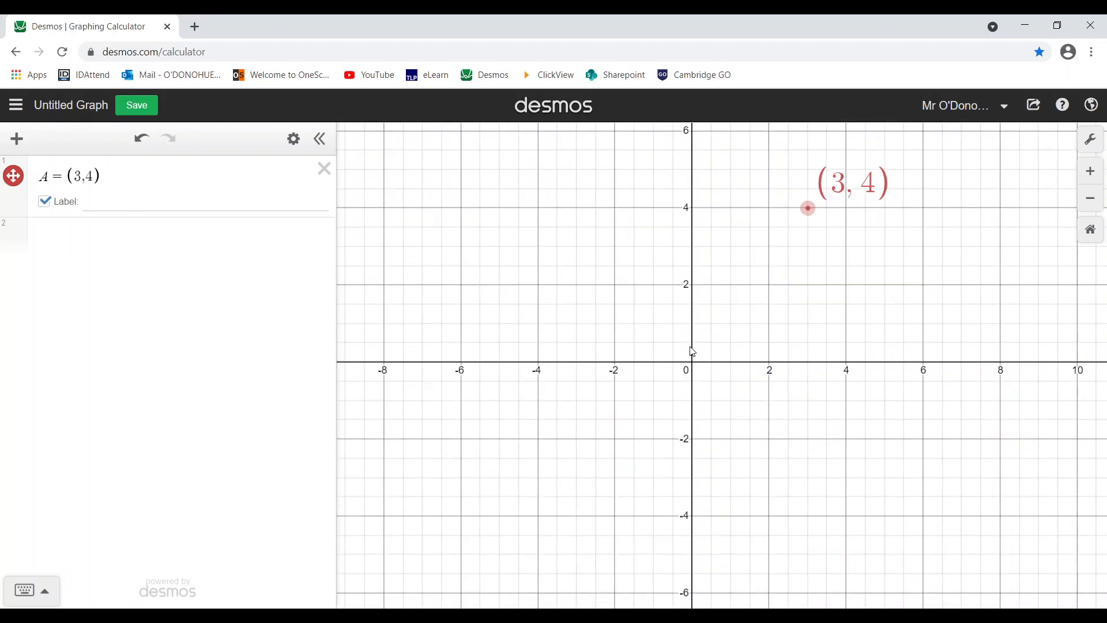
- In Graph Settings, set the x- and y-axis steps to 1, leaving Reverse Contrast off
{"action": "left_click", "coordinate": [1094, 145]}
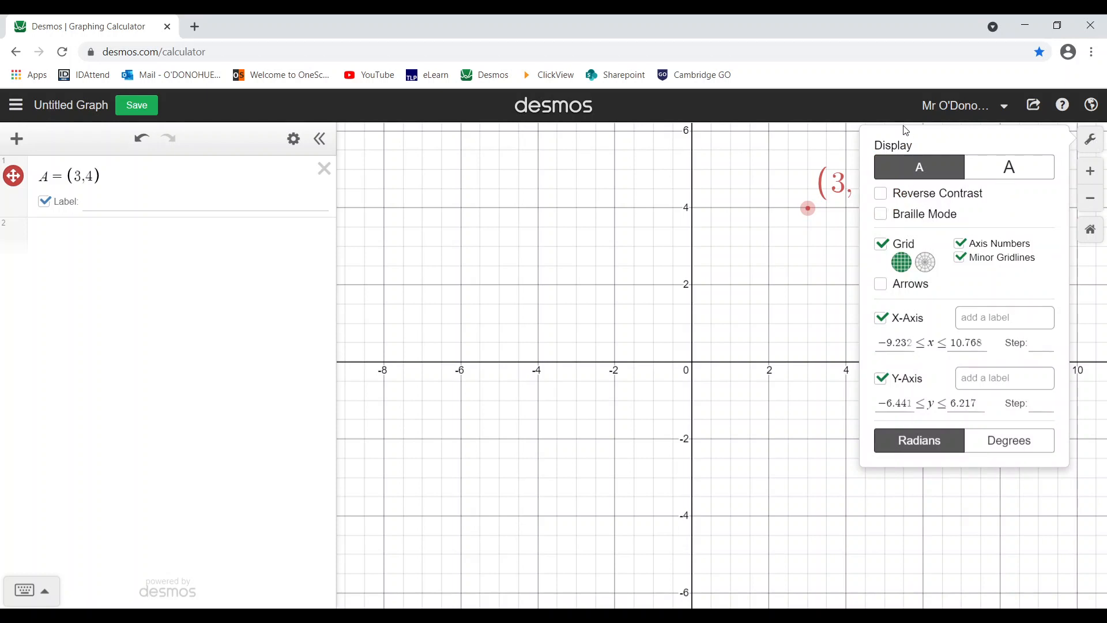
{"action": "left_click", "coordinate": [881, 195]}
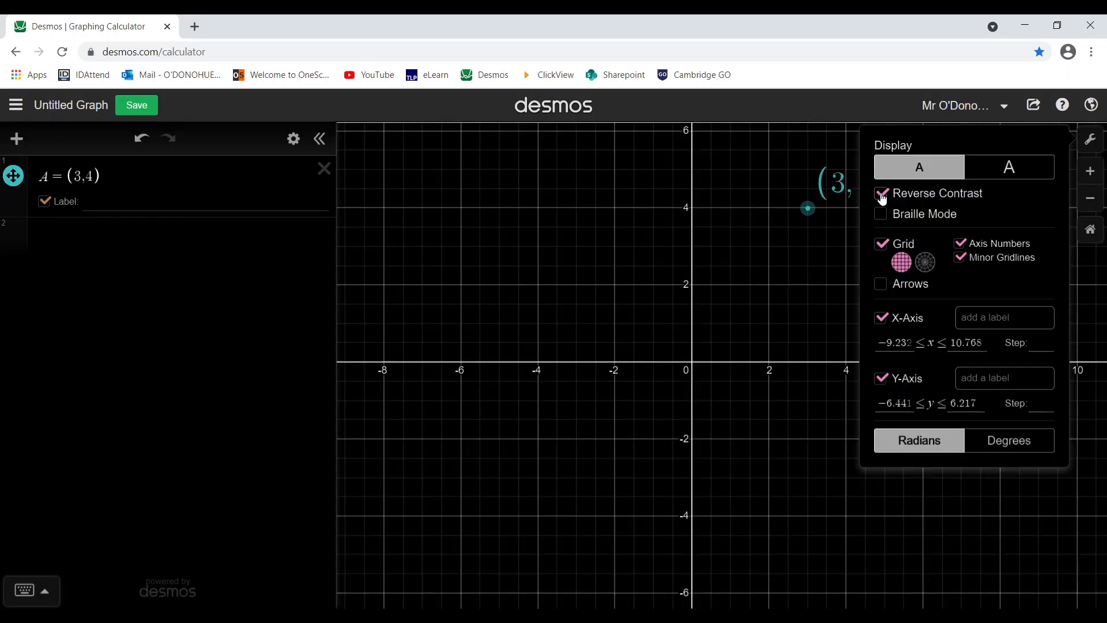
{"action": "left_click", "coordinate": [1091, 141]}
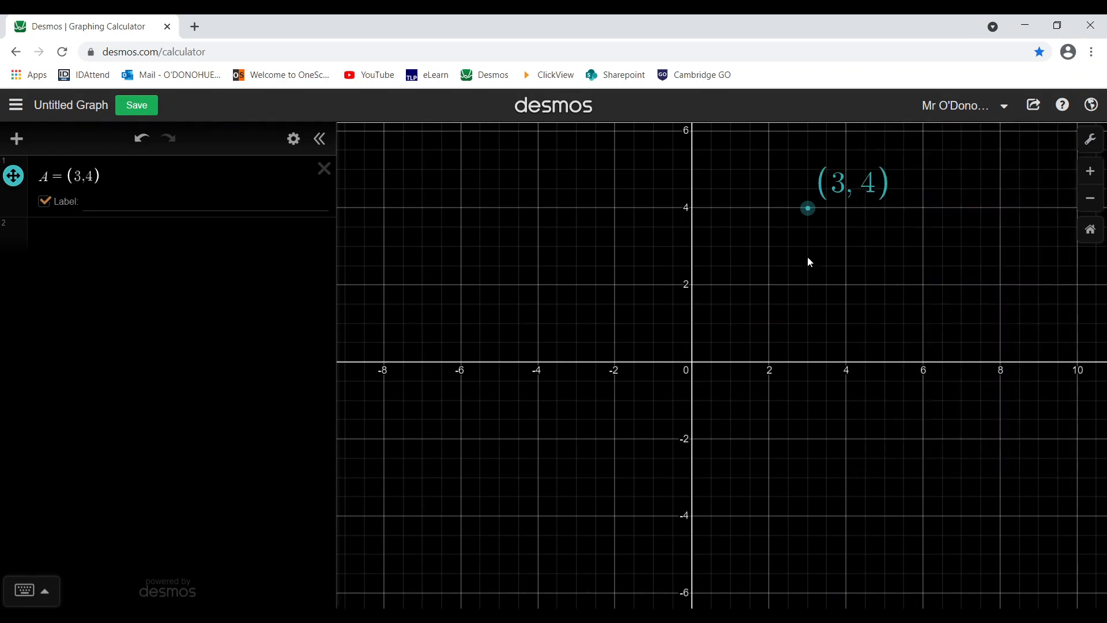
{"action": "left_click", "coordinate": [1091, 139]}
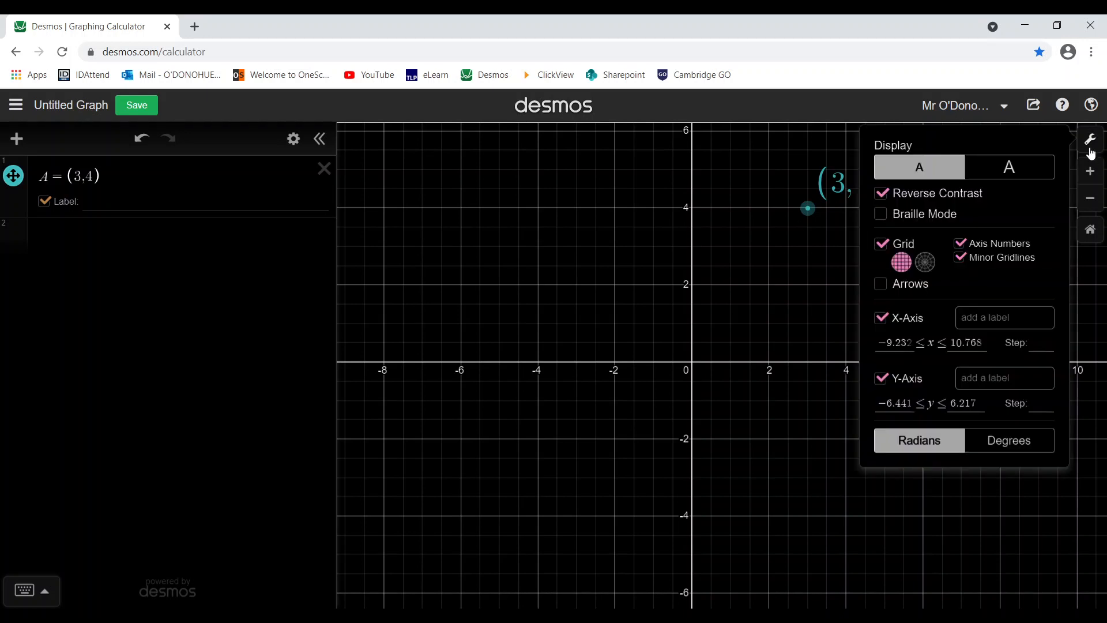
{"action": "left_click", "coordinate": [897, 196]}
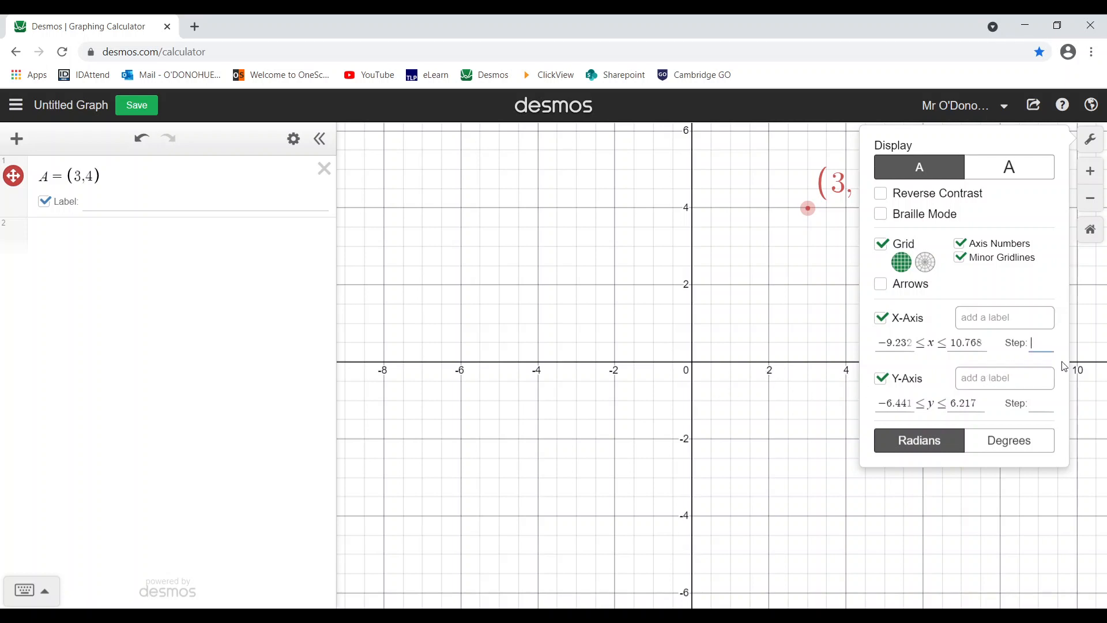
{"action": "type", "text": "1"}
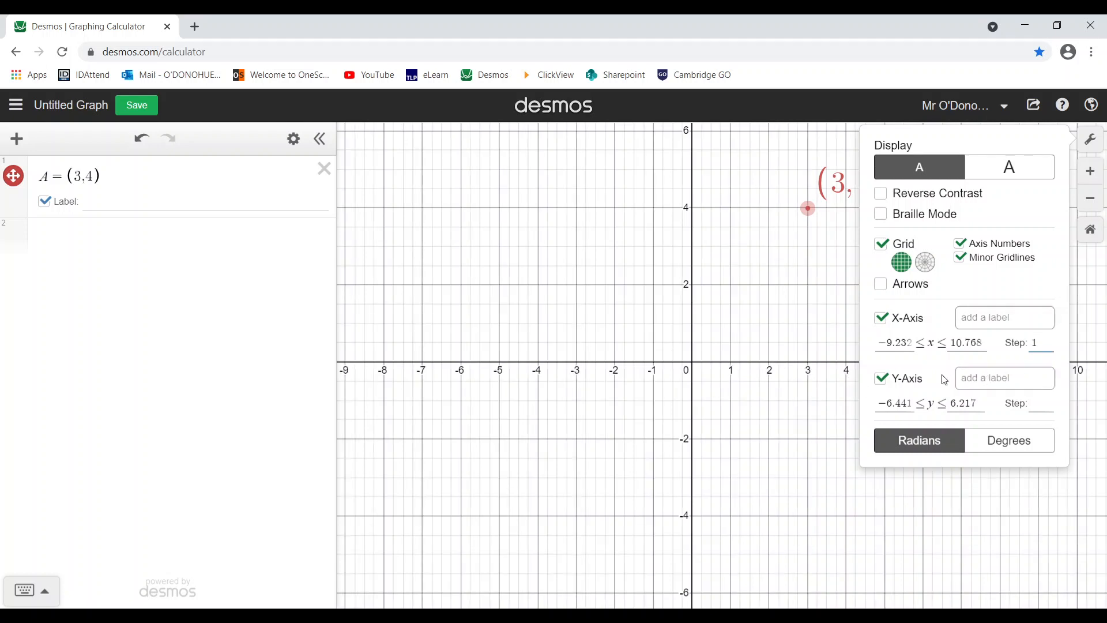
{"action": "left_click", "coordinate": [1032, 405]}
{"action": "type", "text": "1"}
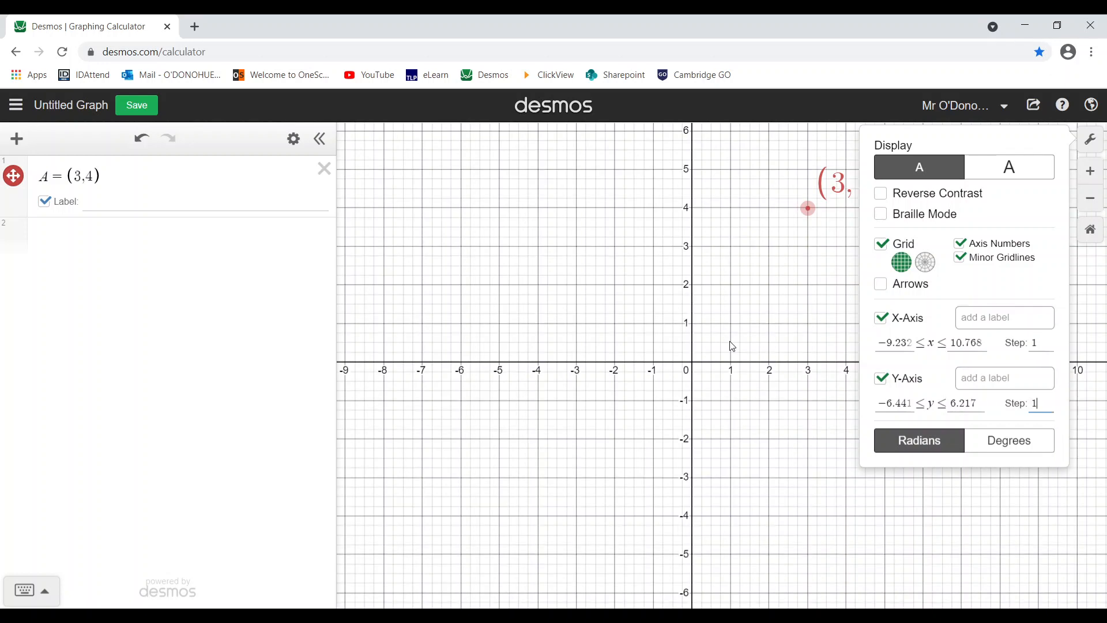
{"action": "left_click", "coordinate": [732, 347]}
- Reset the graph to its default -10 to 10 view and start a new expression below A
{"action": "scroll", "coordinate": [669, 397], "scroll_direction": "up", "scroll_amount": 3}
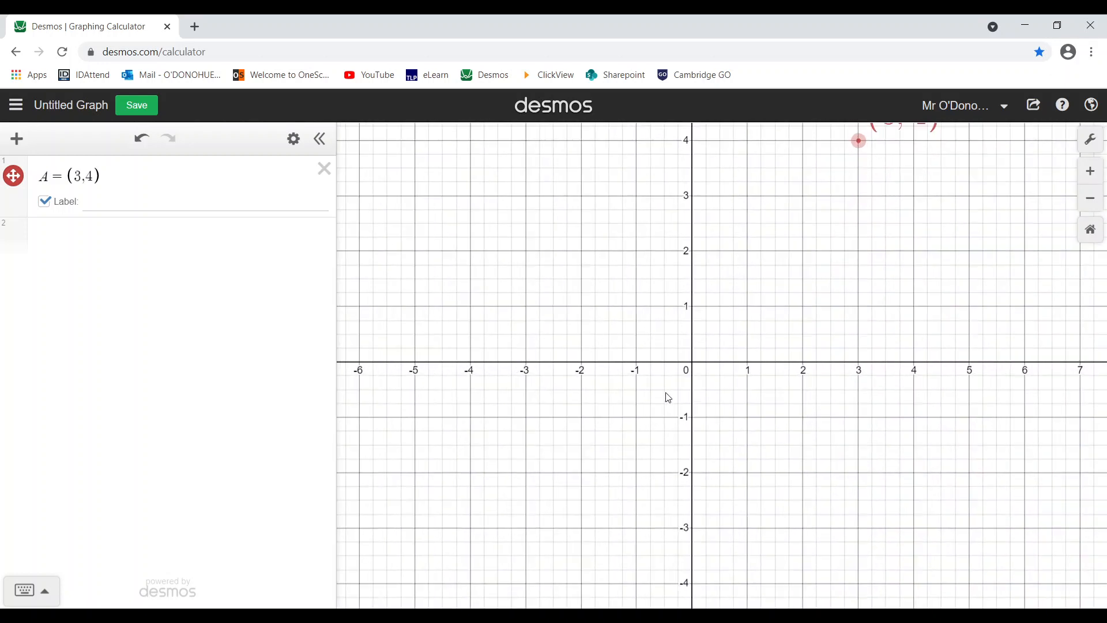
{"action": "left_click_drag", "start_coordinate": [678, 376], "coordinate": [685, 417]}
{"action": "scroll", "coordinate": [689, 421], "scroll_direction": "down", "scroll_amount": 2}
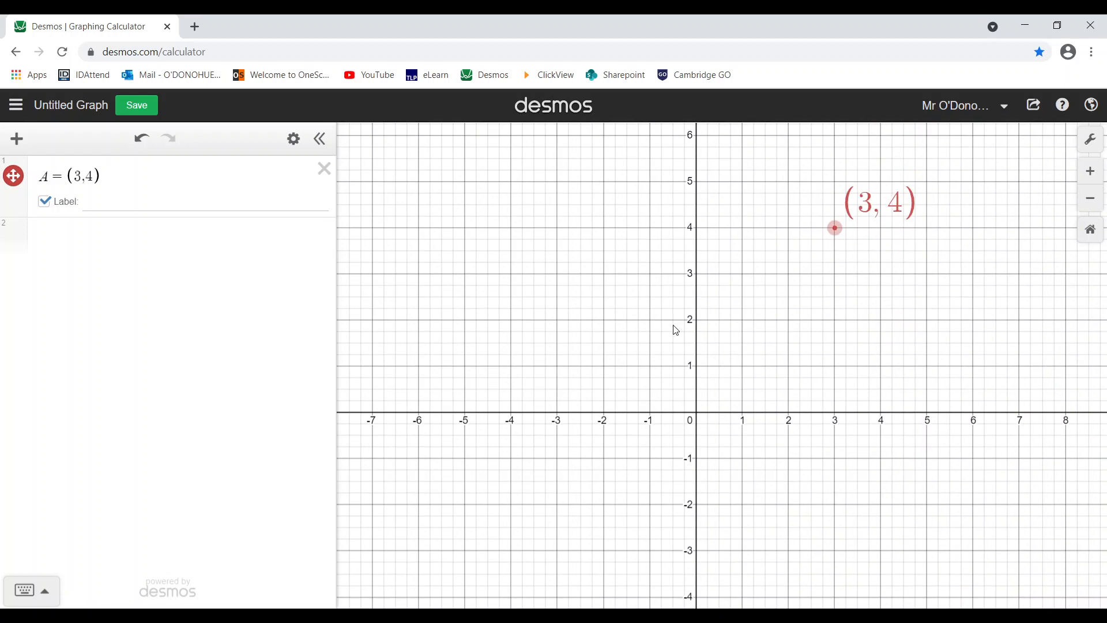
{"action": "left_click", "coordinate": [1090, 171]}
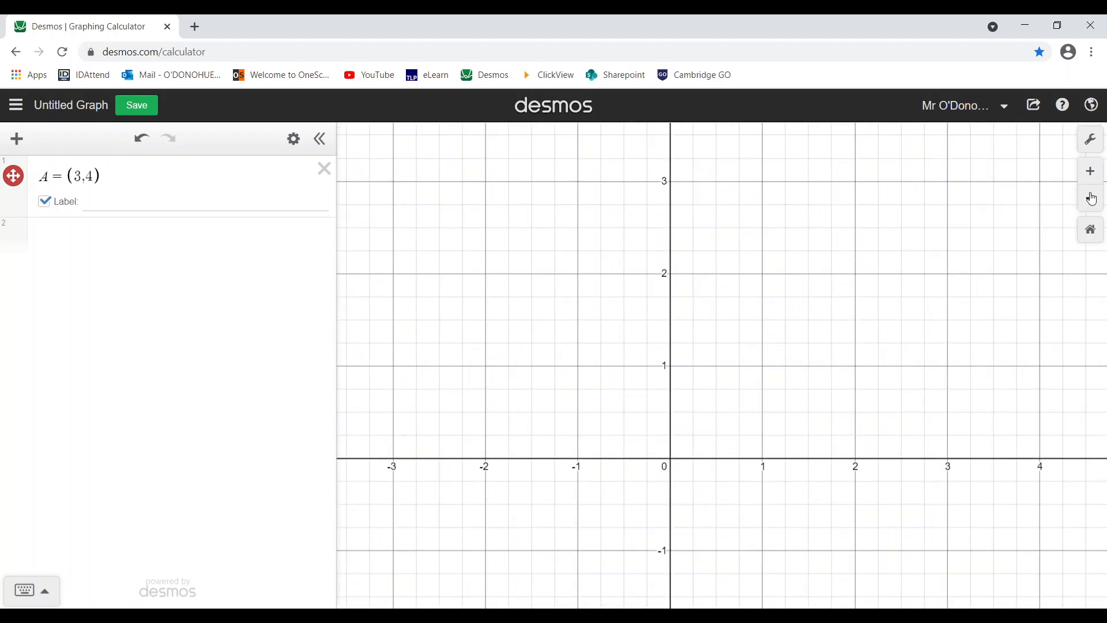
{"action": "left_click", "coordinate": [1091, 198]}
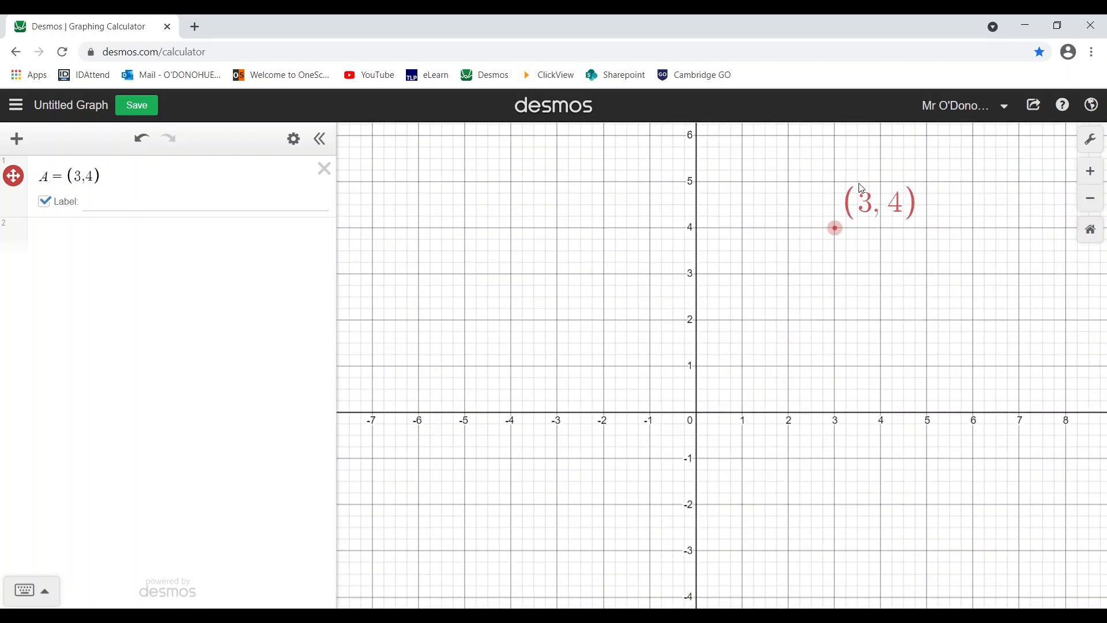
{"action": "left_click", "coordinate": [1091, 229]}
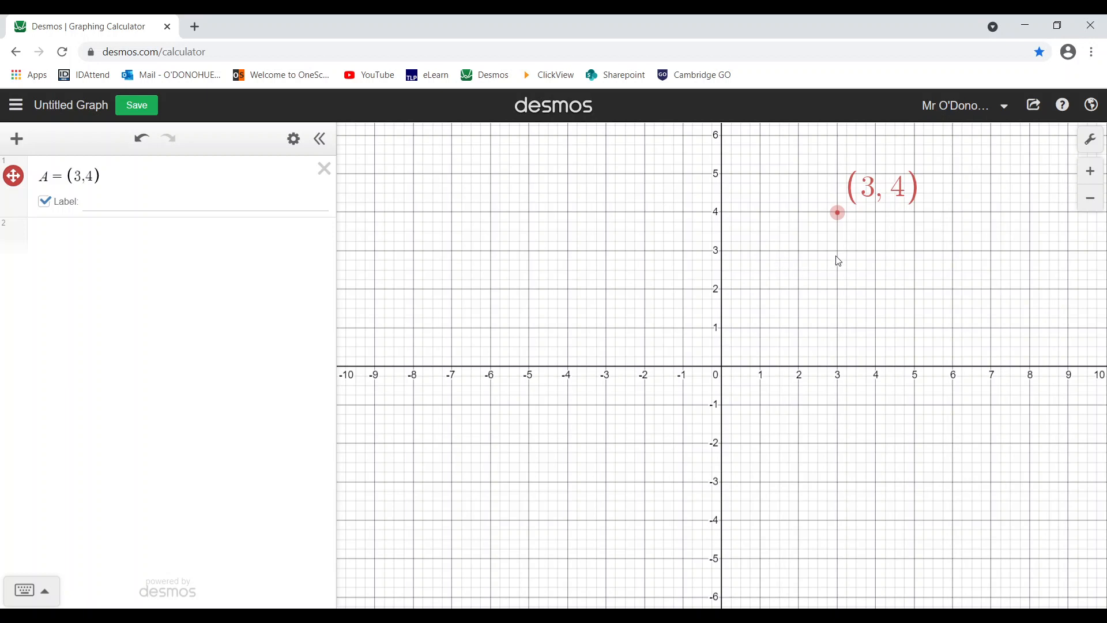
{"action": "left_click", "coordinate": [86, 236]}
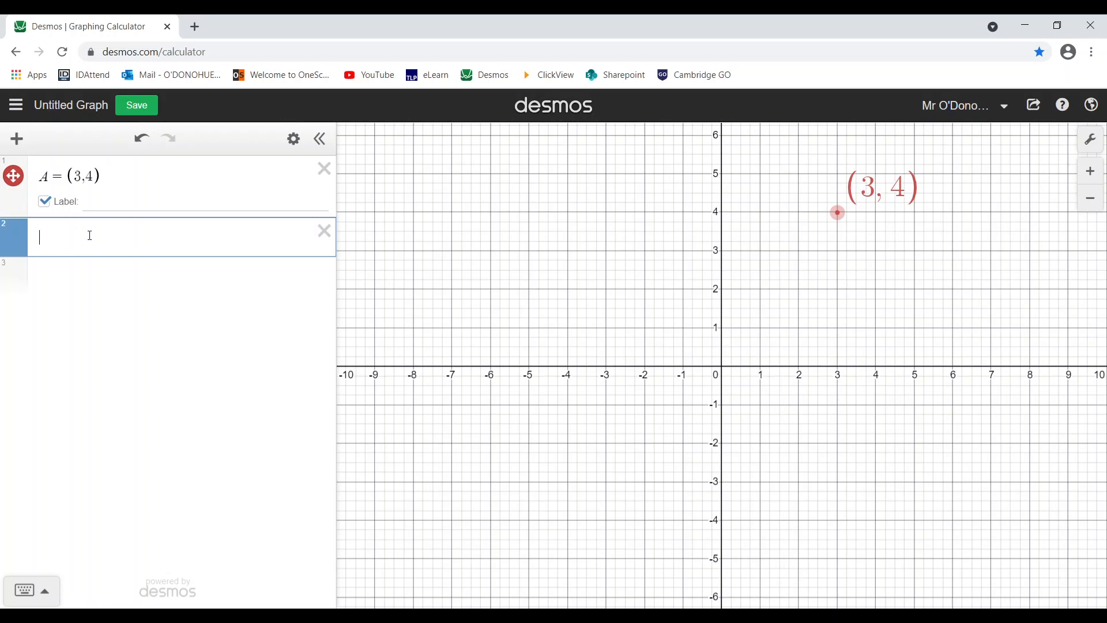
- Define point B = (-4, -2) in the second expression line
{"action": "type", "text": "B = ("}
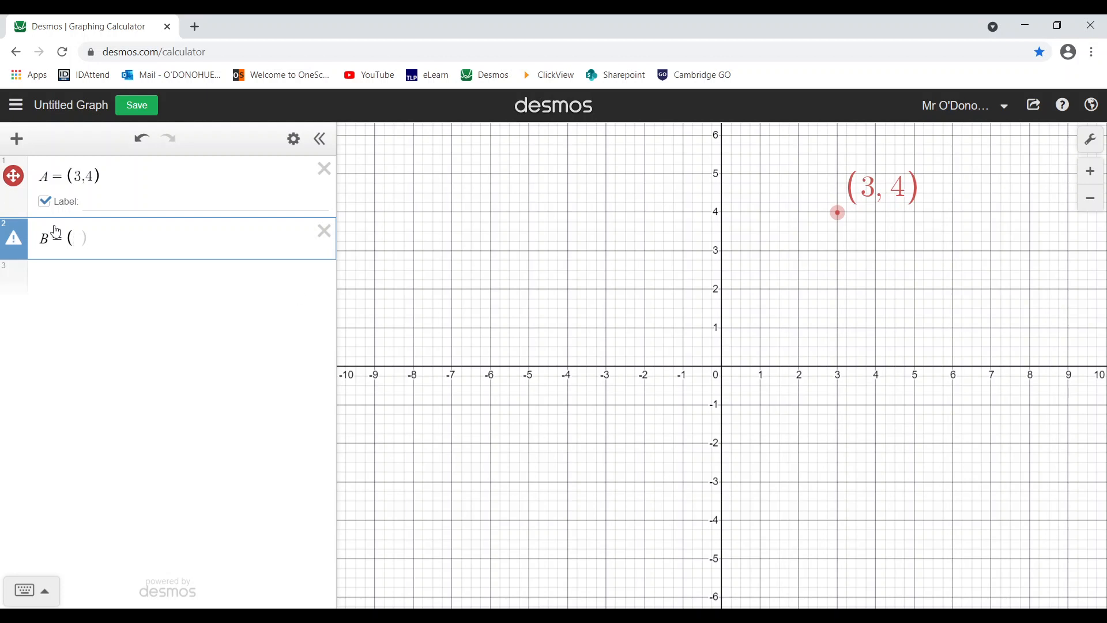
{"action": "type", "text": "-4,-2"}
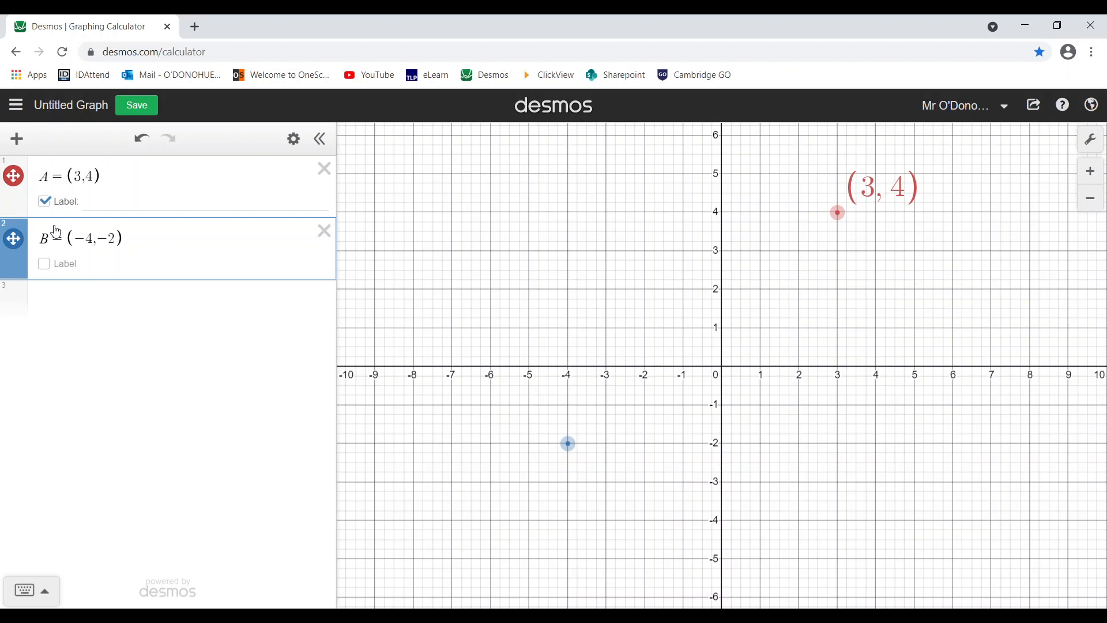
{"action": "left_click", "coordinate": [13, 243]}
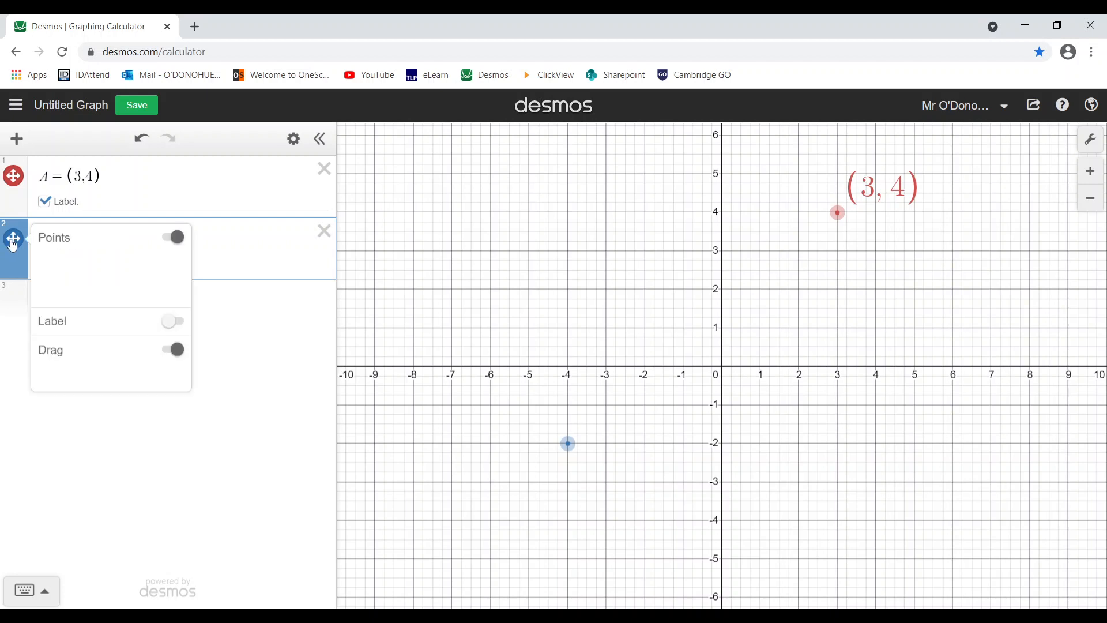
{"action": "left_click", "coordinate": [12, 243]}
{"action": "left_click", "coordinate": [44, 267]}
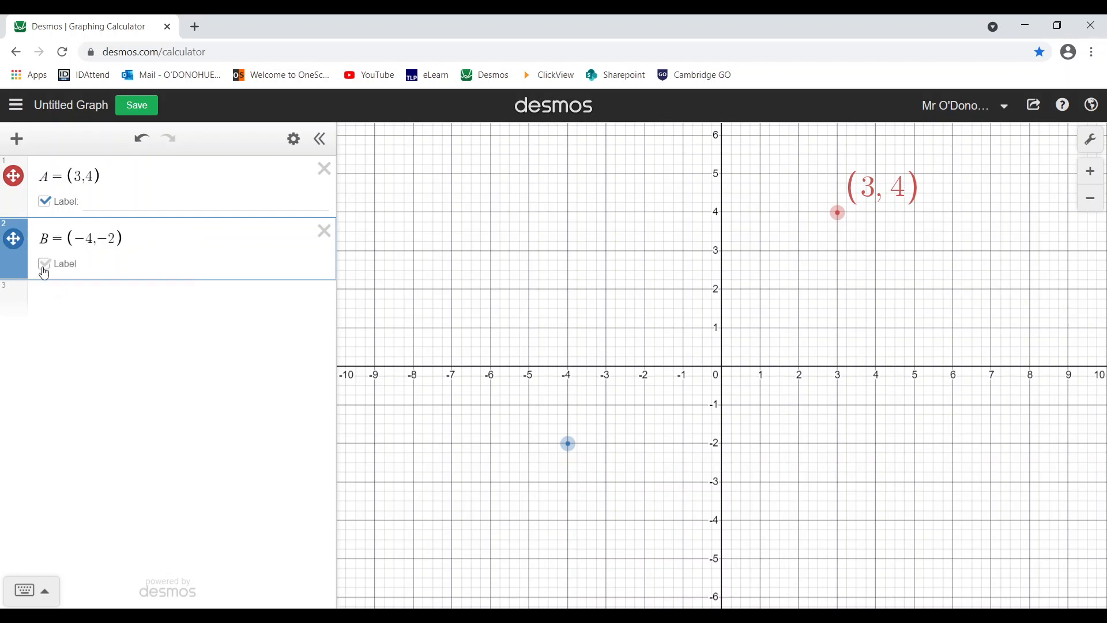
{"action": "left_click", "coordinate": [45, 269]}
- Turn on point B's label at size 2, positioned below-left of the point
{"action": "left_click", "coordinate": [18, 246]}
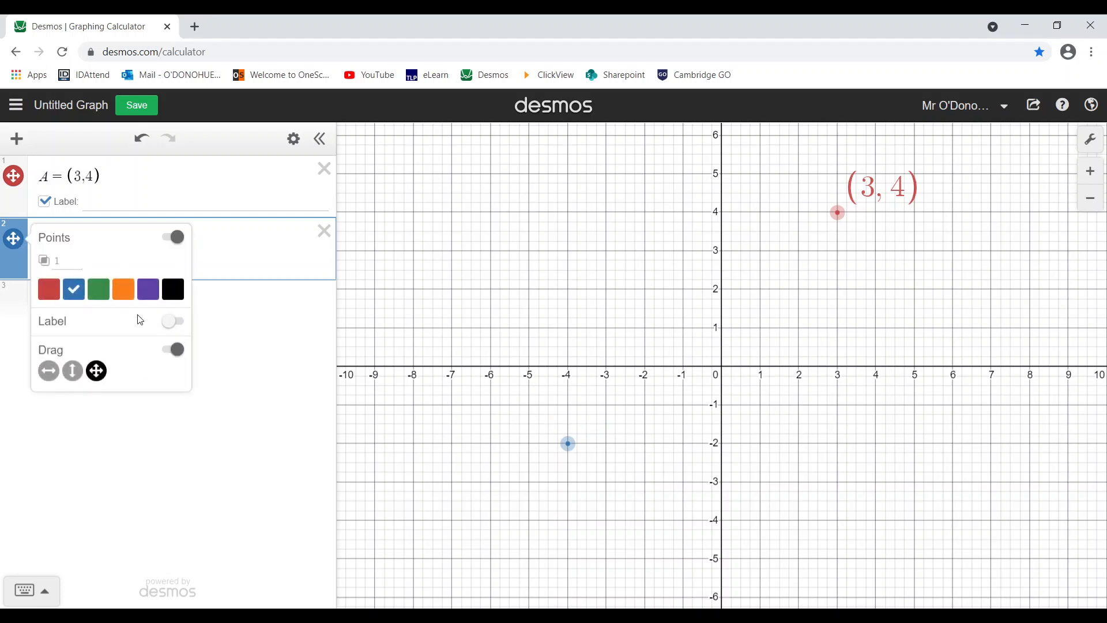
{"action": "left_click", "coordinate": [172, 322]}
{"action": "left_click", "coordinate": [64, 350]}
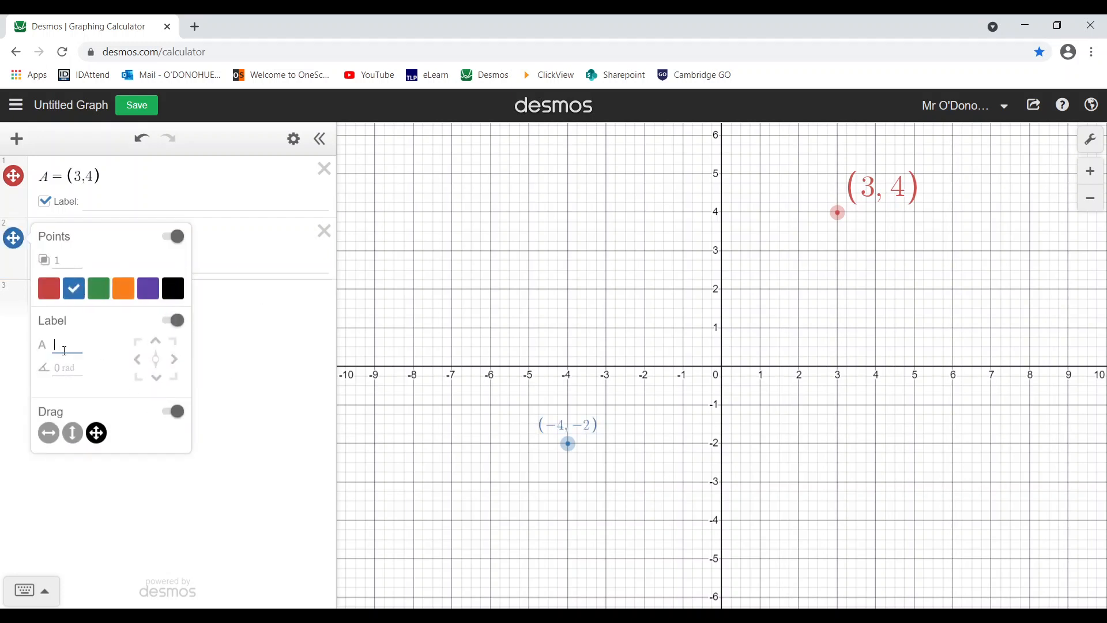
{"action": "type", "text": "2"}
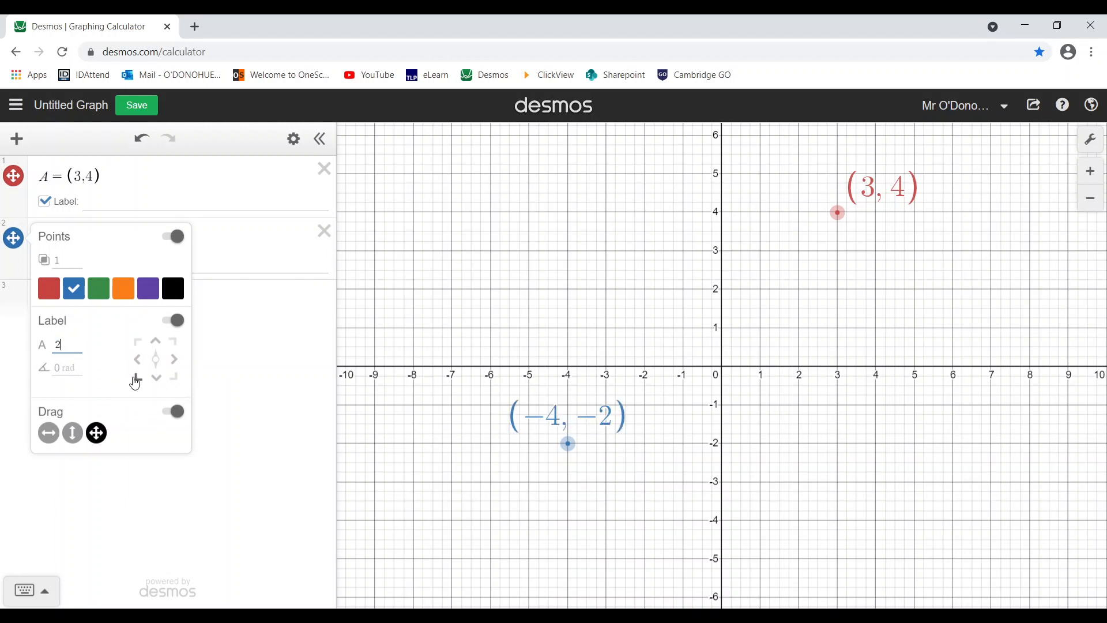
{"action": "left_click", "coordinate": [137, 379]}
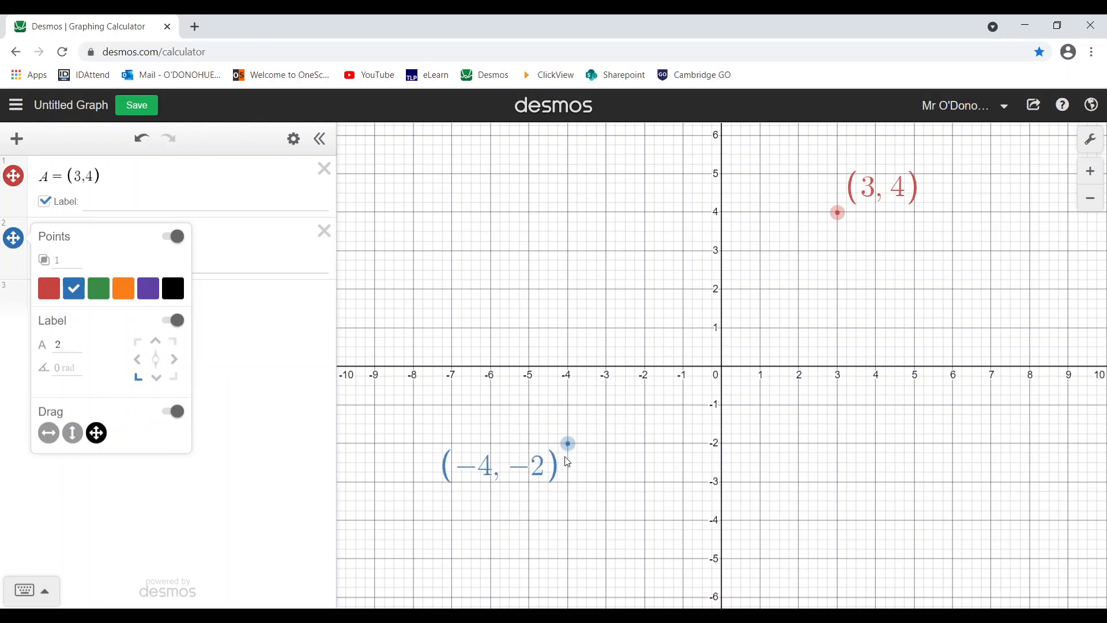
{"action": "left_click", "coordinate": [177, 494]}
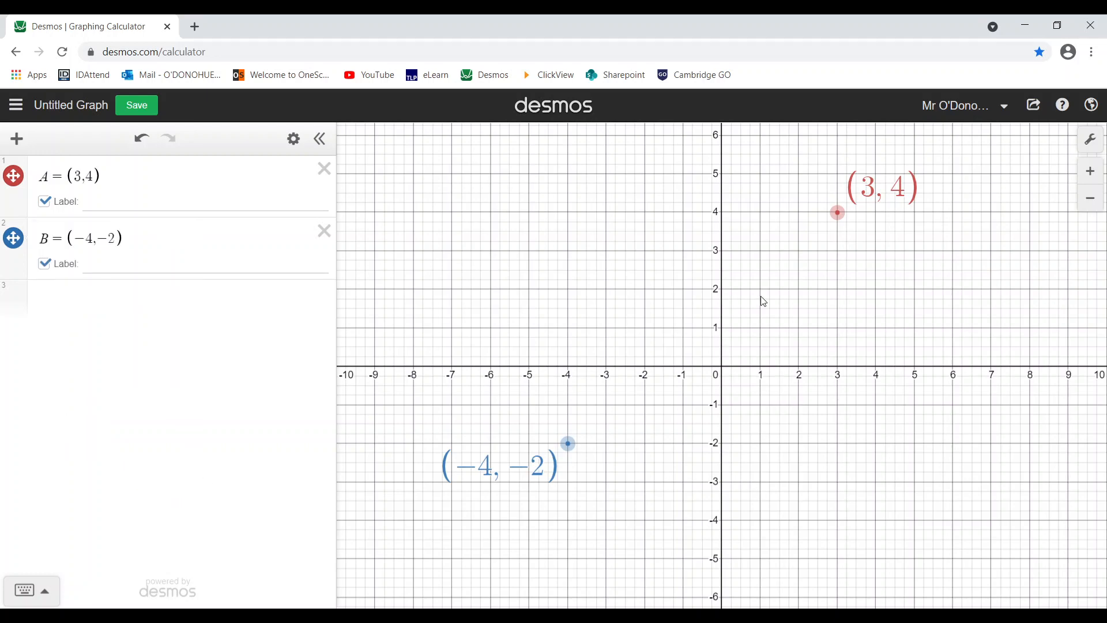
{"action": "left_click_drag", "start_coordinate": [796, 301], "coordinate": [766, 329]}
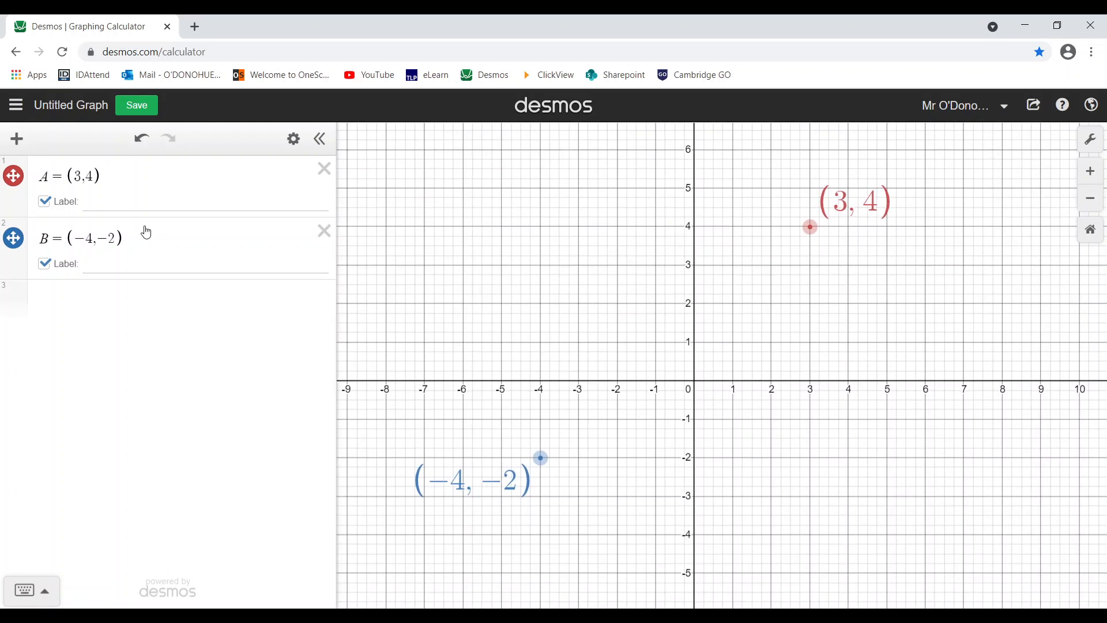
- Enter distance(A,B) in row 3, then replace its arguments with ((3,4),(-4,-2))
{"action": "left_click", "coordinate": [149, 303]}
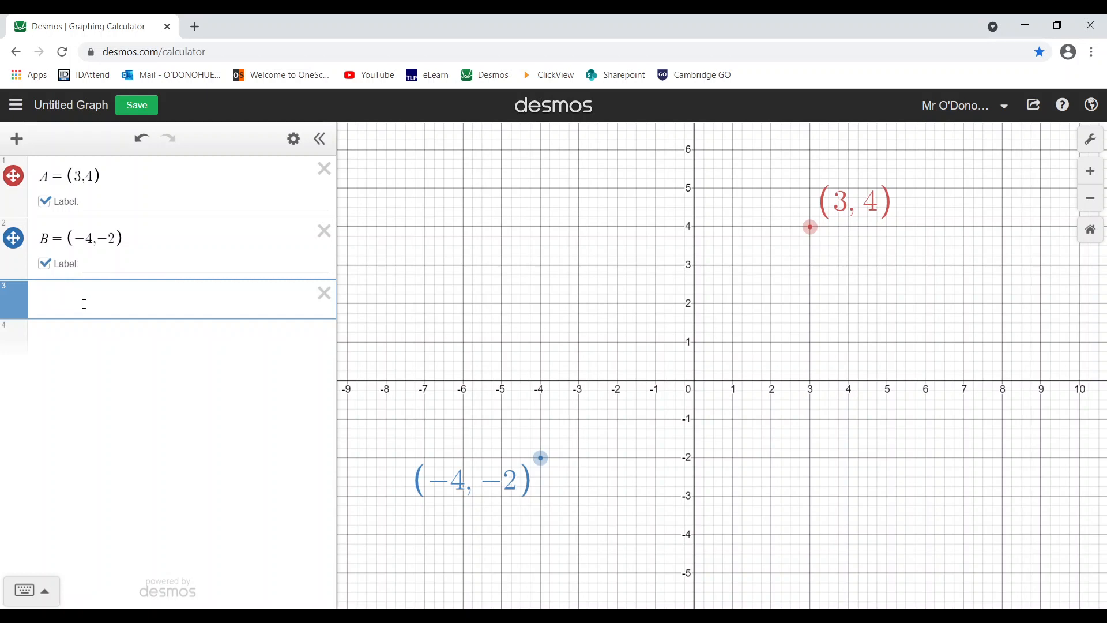
{"action": "type", "text": "distance("}
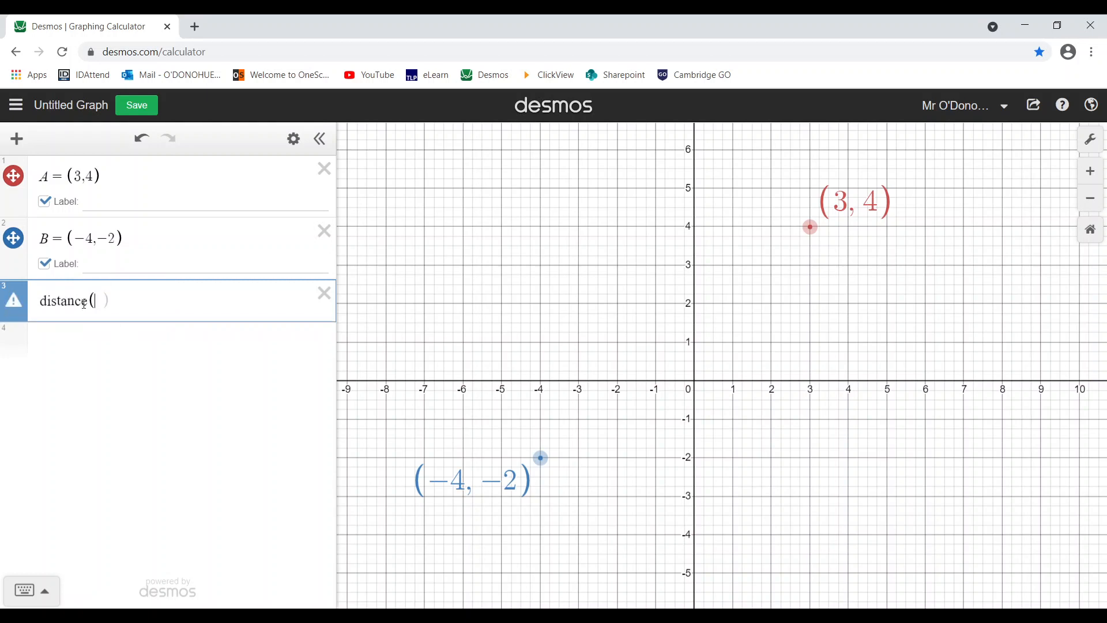
{"action": "type", "text": "A,B)"}
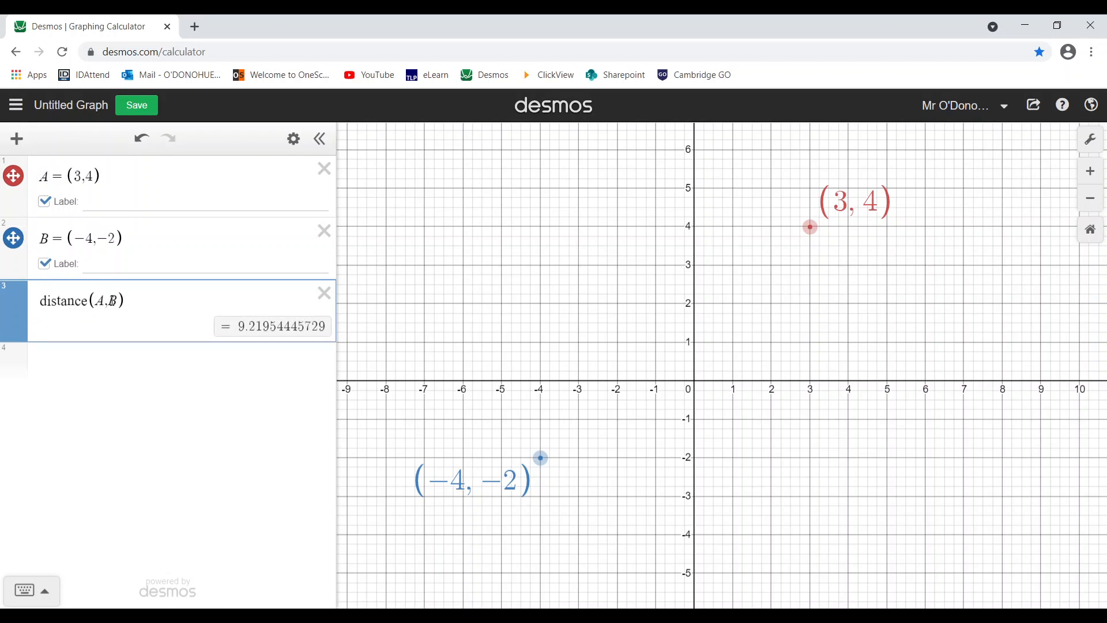
{"action": "left_click_drag", "start_coordinate": [108, 301], "coordinate": [166, 304]}
{"action": "key", "text": "BackSpace"}
{"action": "type", "text": "("}
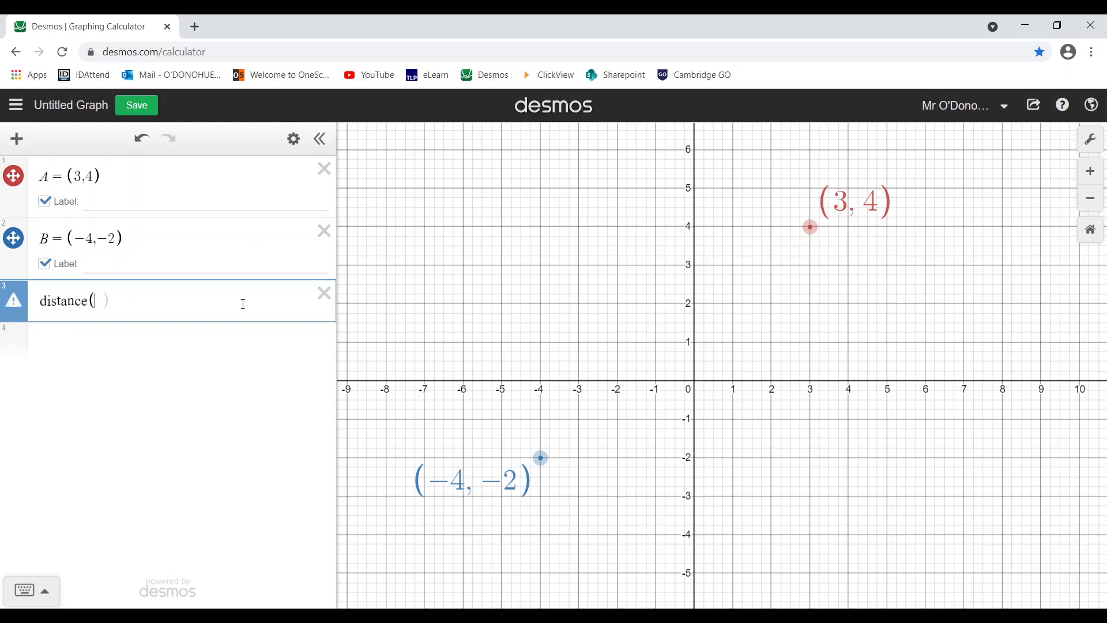
{"action": "type", "text": "("}
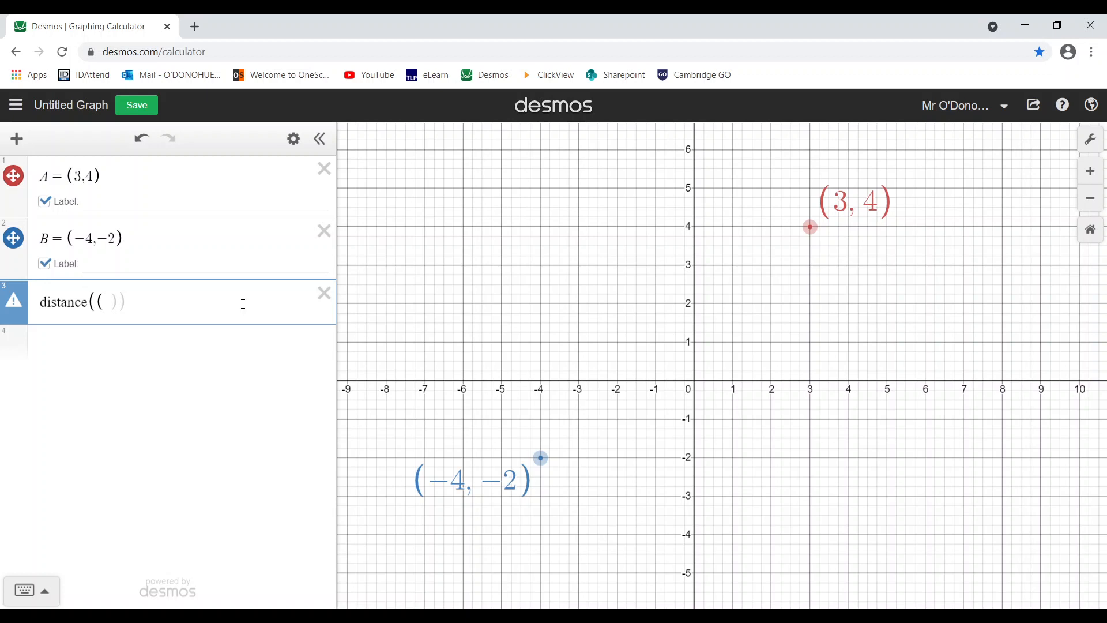
{"action": "type", "text": "3,4),(-4,-2))"}
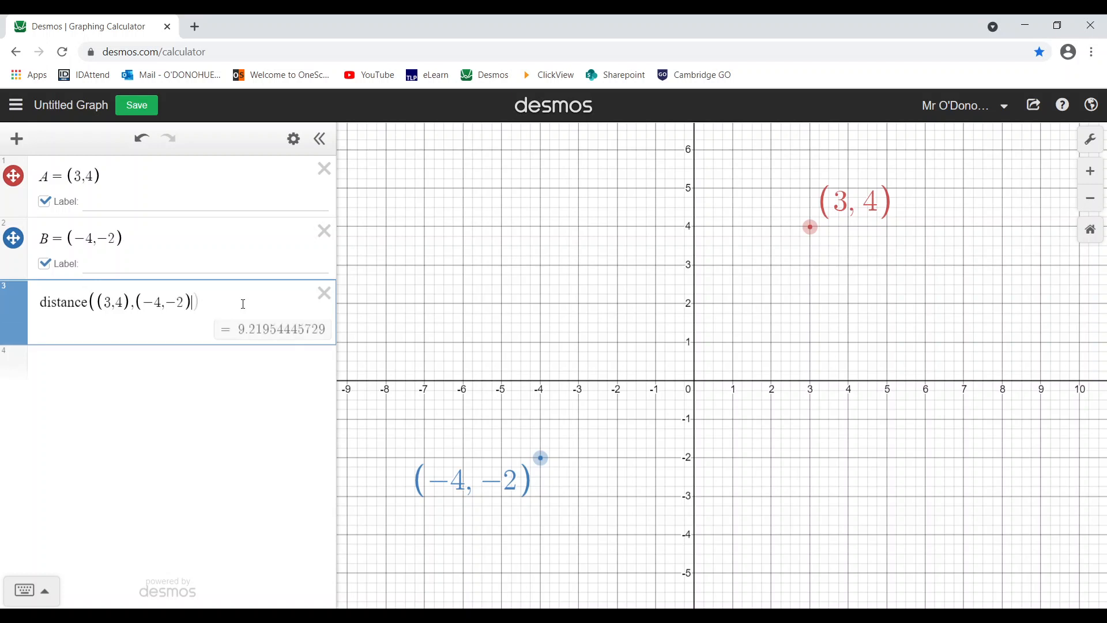
- Check the distance between (3,4) and (-4,-2), then restore row 3's arguments to (A,B)
{"action": "double_click", "coordinate": [121, 303]}
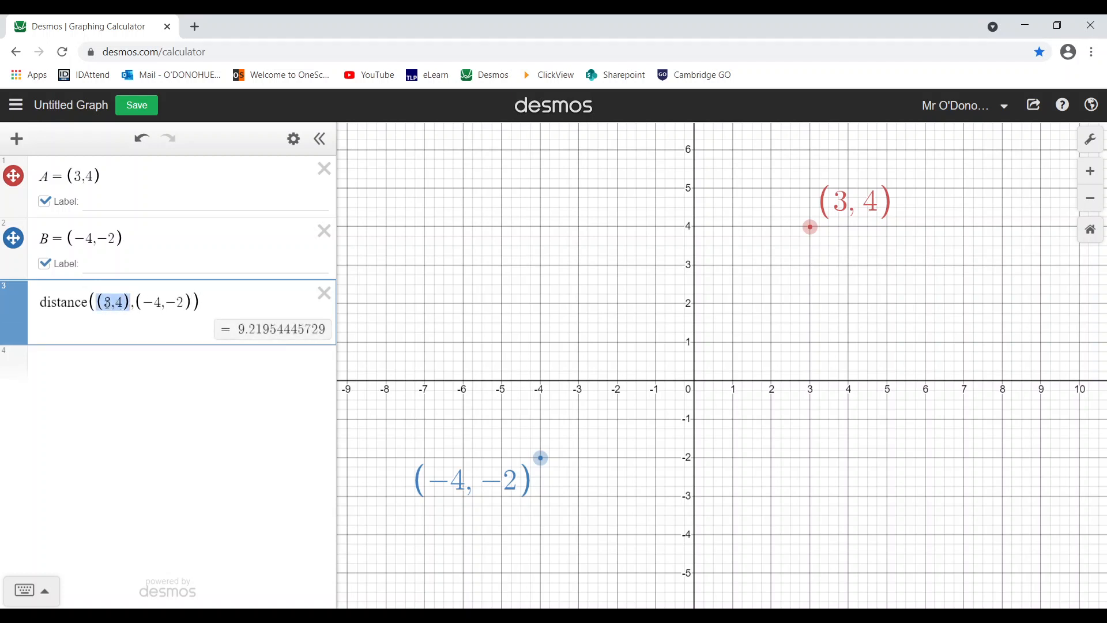
{"action": "double_click", "coordinate": [180, 307]}
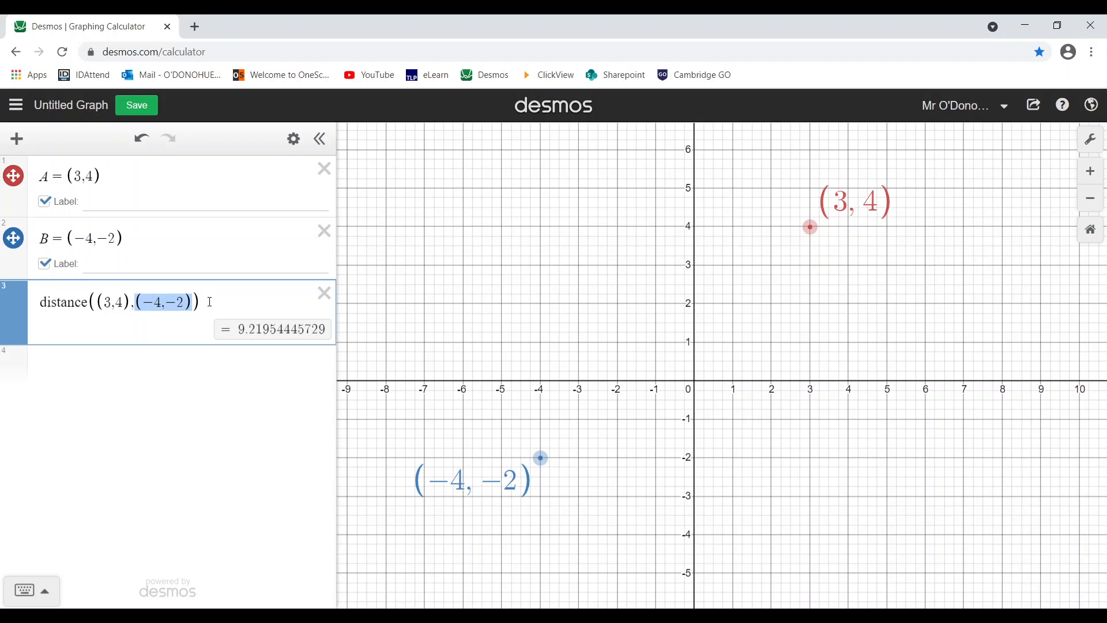
{"action": "left_click_drag", "start_coordinate": [210, 302], "coordinate": [133, 294]}
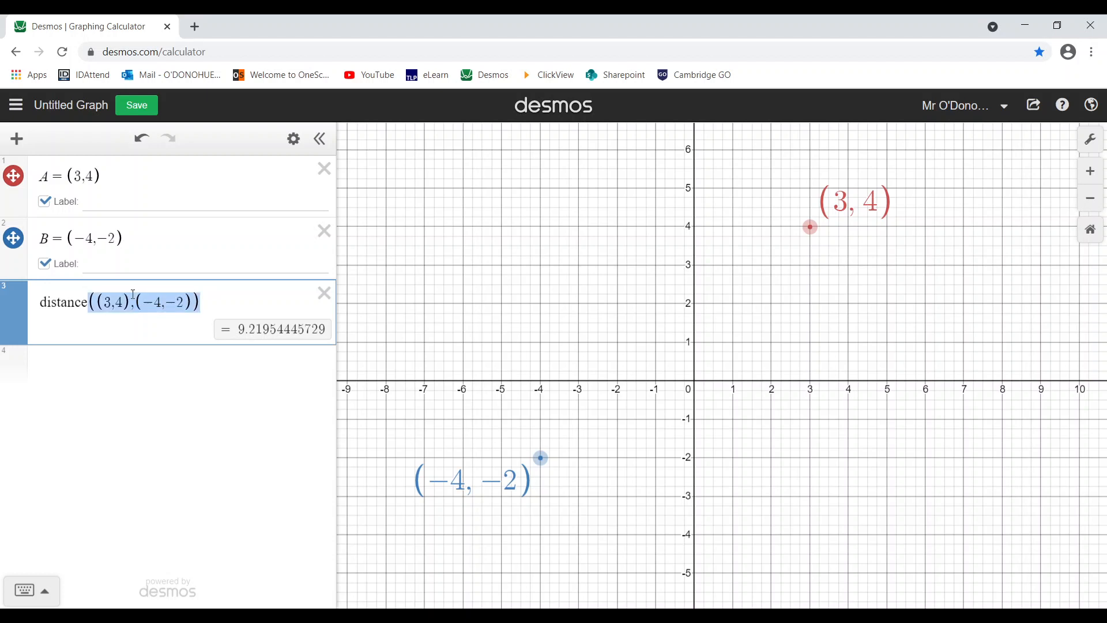
{"action": "key", "text": "BackSpace"}
{"action": "type", "text": "(A,"}
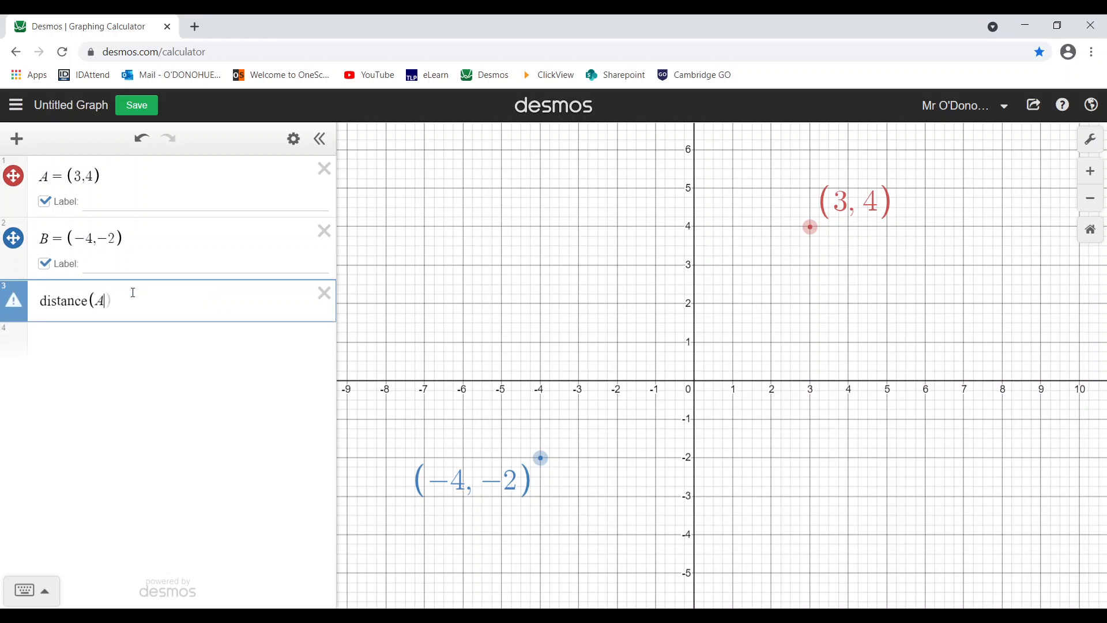
{"action": "type", "text": "B)"}
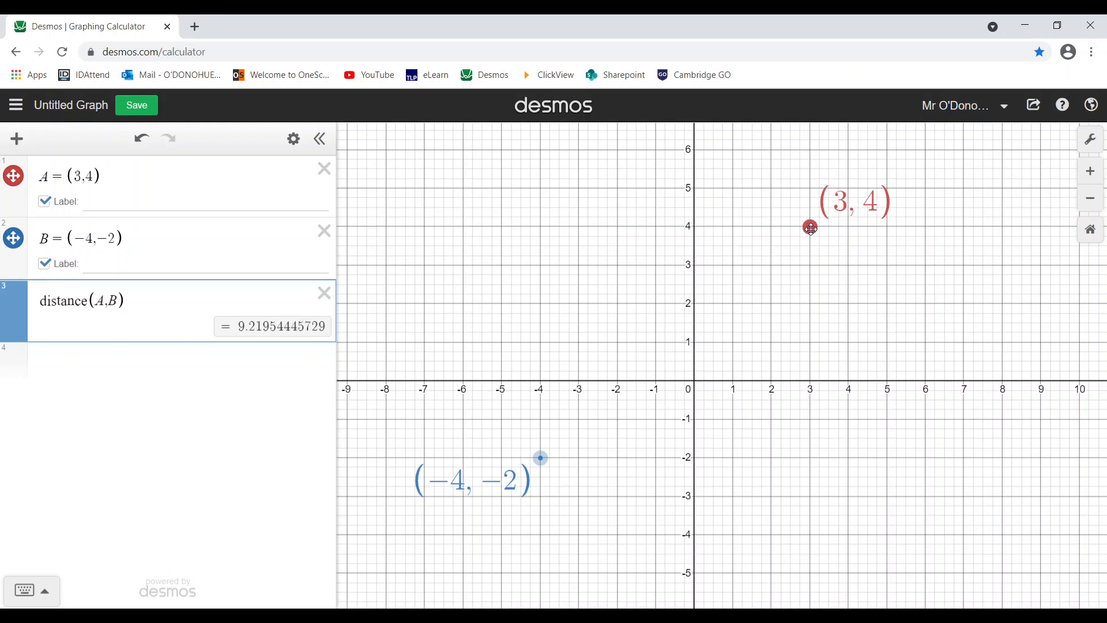
- Drag point A down-left, then up-right to about (9.03, 6.12), watching distance(A,B) update
{"action": "left_click_drag", "start_coordinate": [810, 228], "coordinate": [541, 442]}
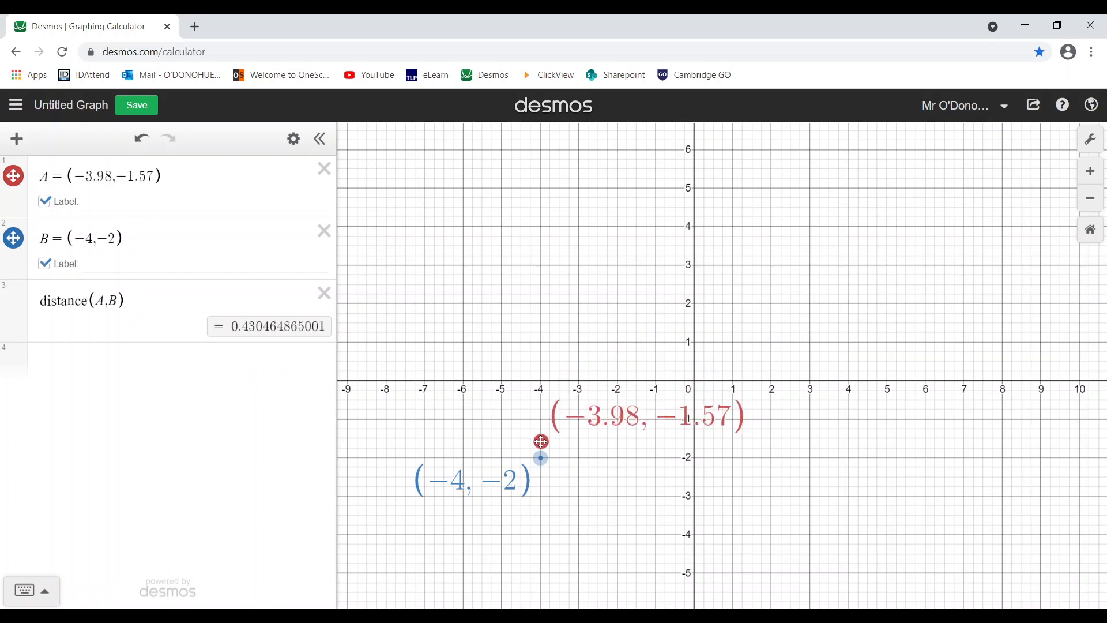
{"action": "left_click_drag", "start_coordinate": [541, 442], "coordinate": [809, 267]}
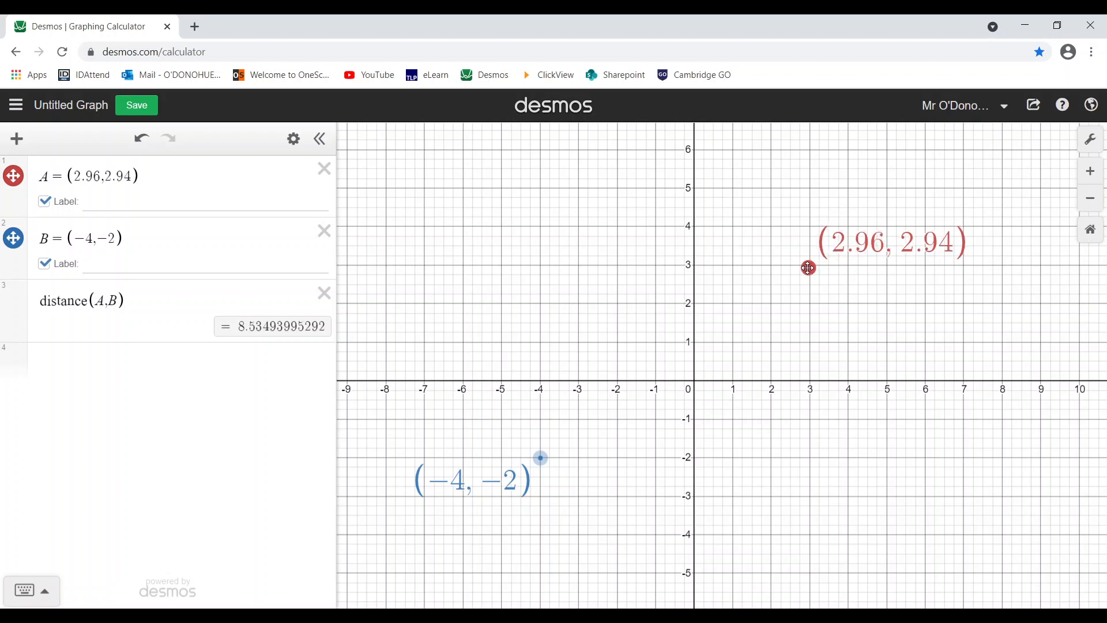
- Move point A back and undo twice so A = (3,2) and distance reads 8.0622577483
{"action": "left_click_drag", "start_coordinate": [132, 176], "coordinate": [79, 176]}
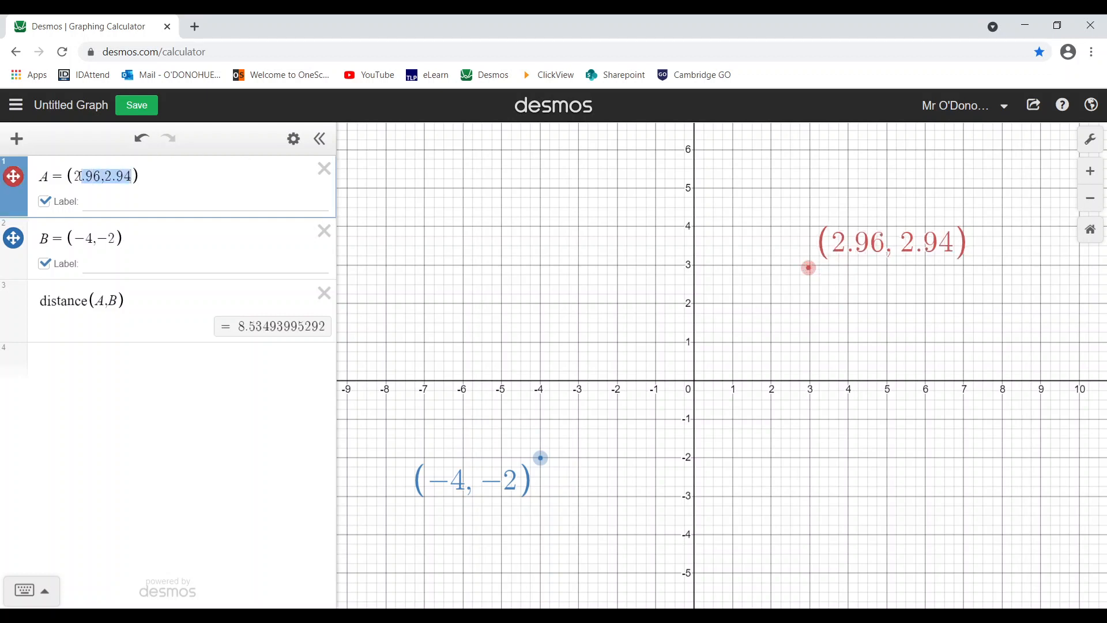
{"action": "left_click", "coordinate": [135, 141]}
{"action": "left_click", "coordinate": [135, 142]}
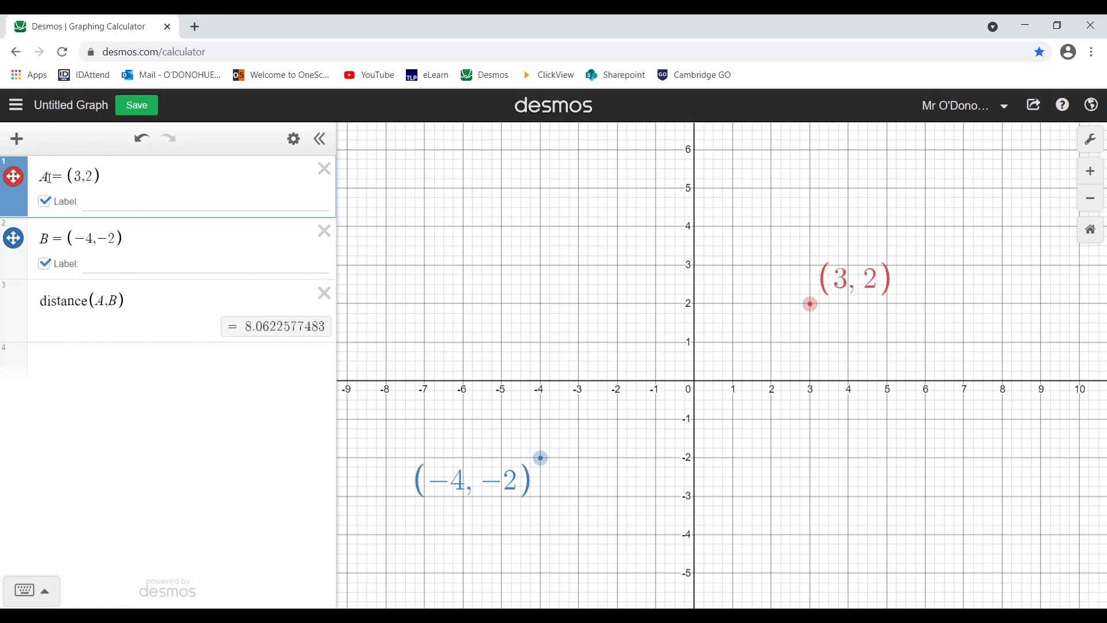
{"action": "left_click_drag", "start_coordinate": [49, 178], "coordinate": [42, 178]}
{"action": "left_click", "coordinate": [107, 424]}
{"action": "left_click", "coordinate": [69, 370]}
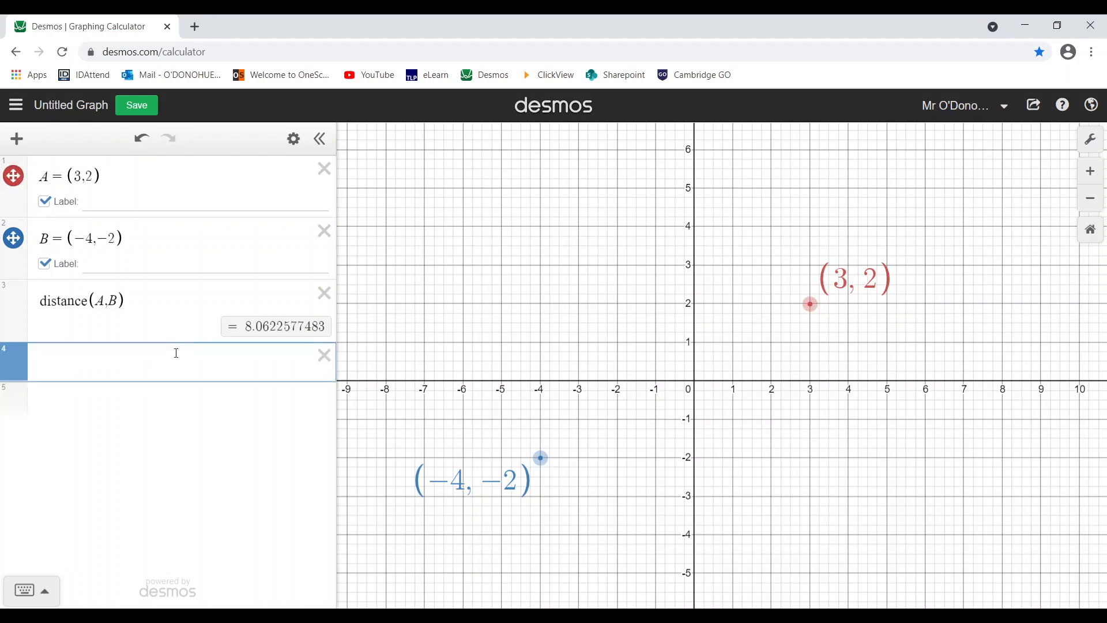
{"action": "type", "text": "sqrt"}
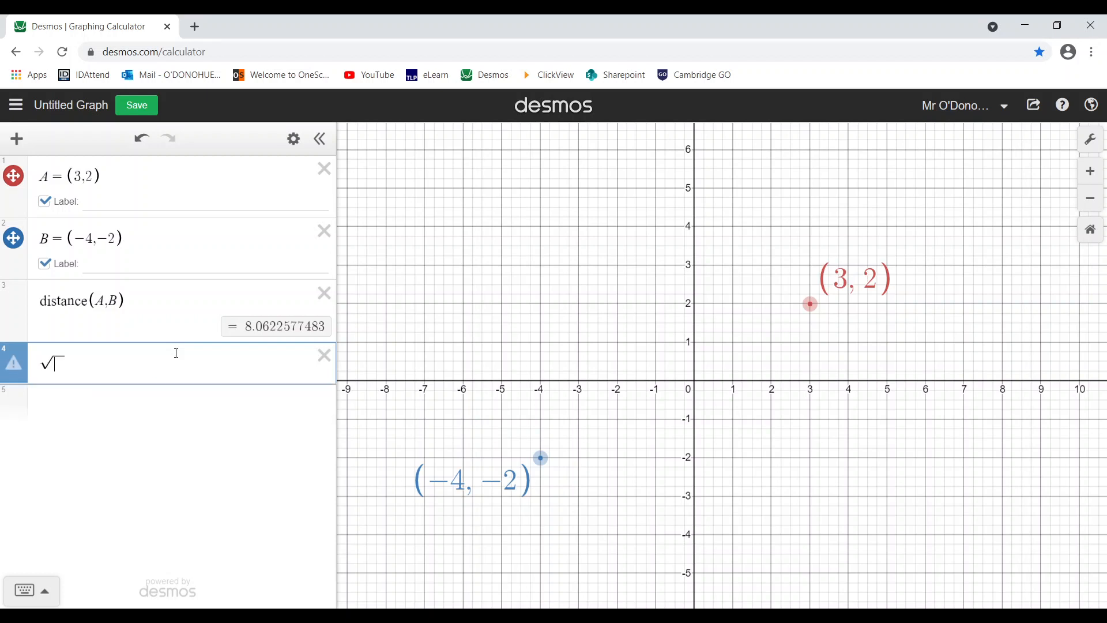
{"action": "key", "text": "BackSpace"}
{"action": "type", "text": "sqrt"}
{"action": "type", "text": "7^2+"}
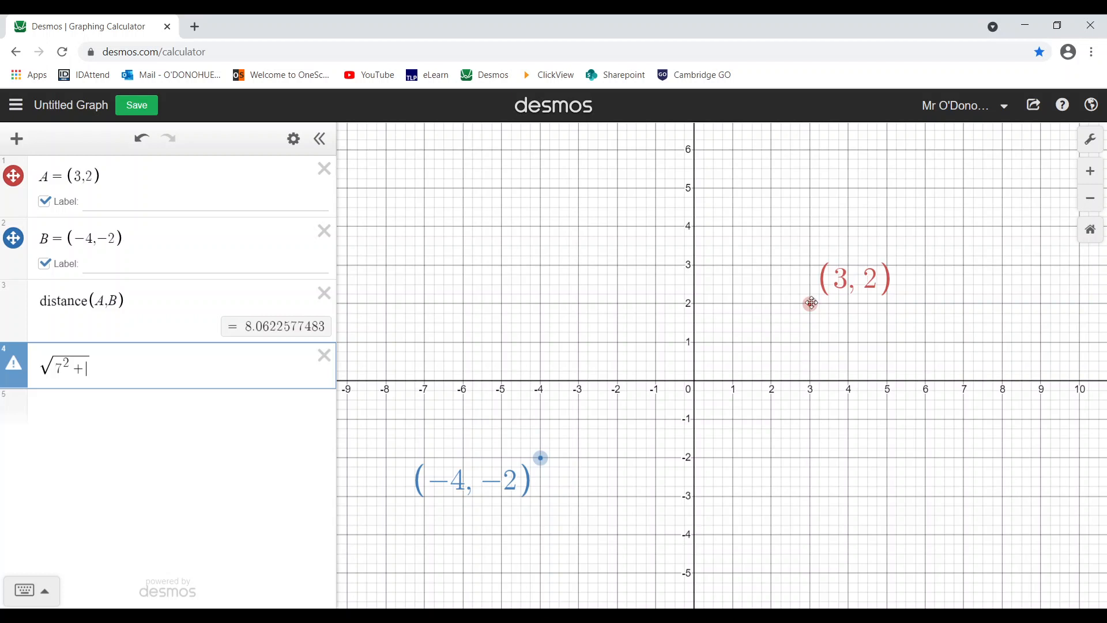
{"action": "type", "text": "4^2"}
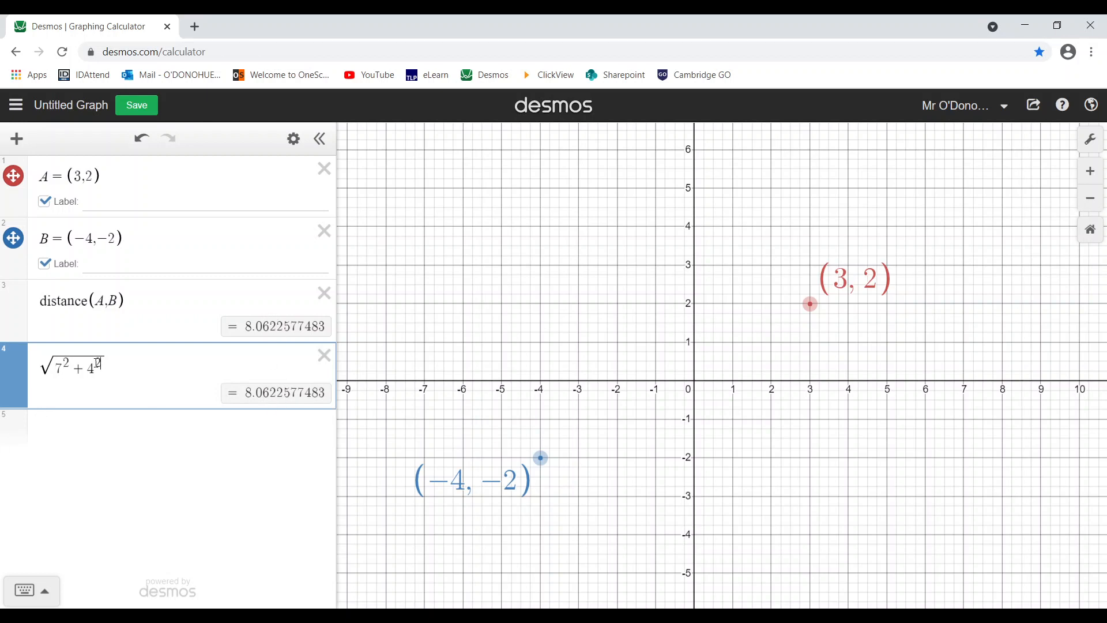
{"action": "left_click_drag", "start_coordinate": [99, 369], "coordinate": [60, 368]}
{"action": "type", "text": "6"}
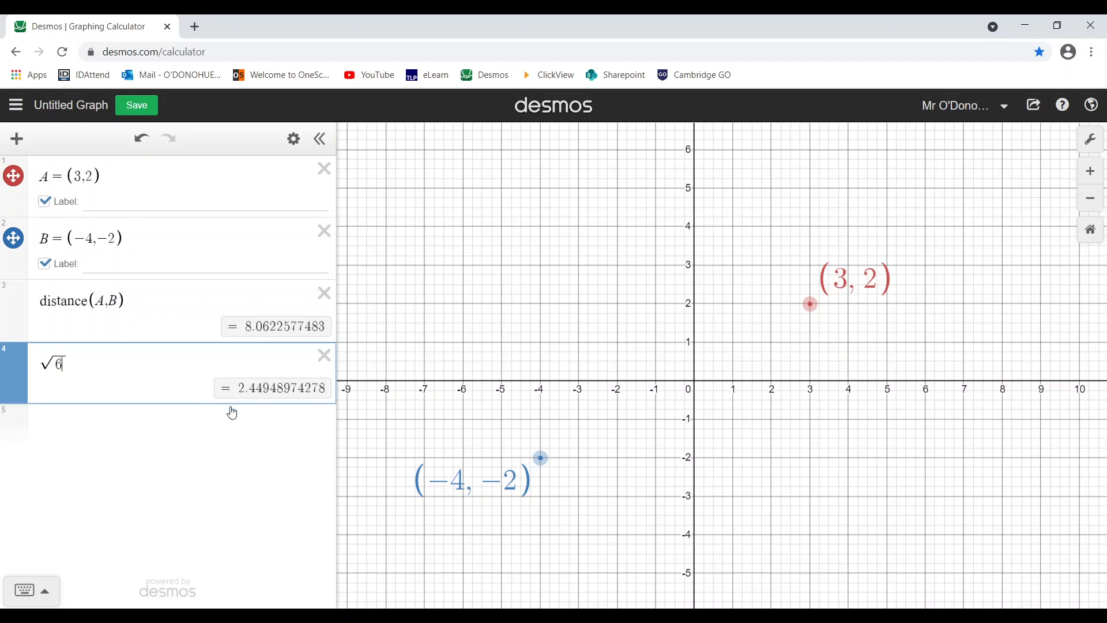
{"action": "type", "text": "45"}
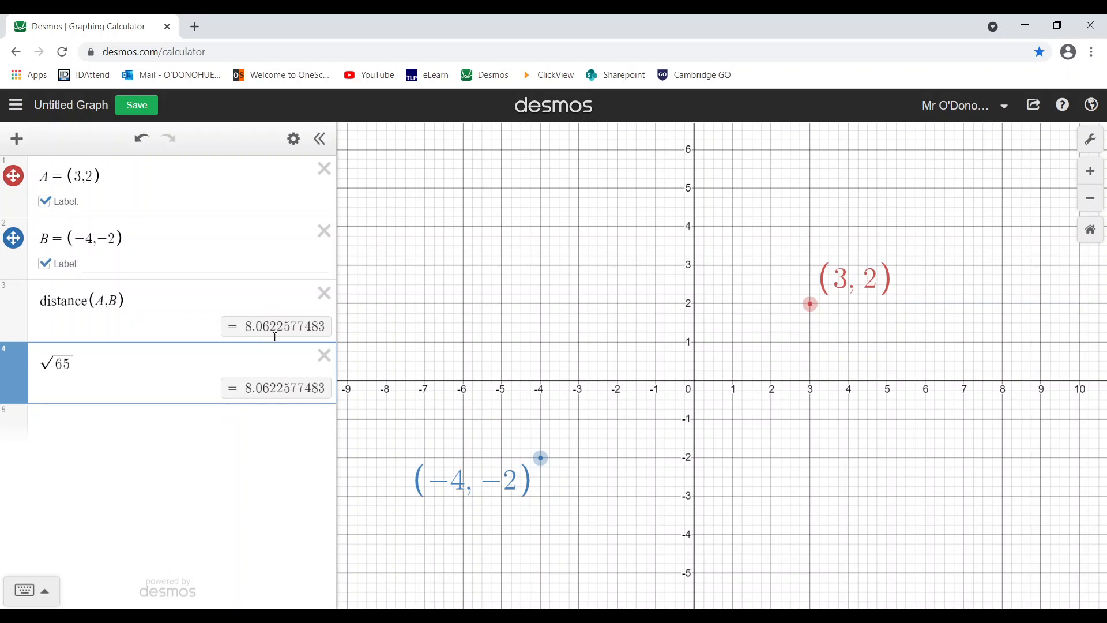
{"action": "key", "text": "BackSpace"}
{"action": "type", "text": "4"}
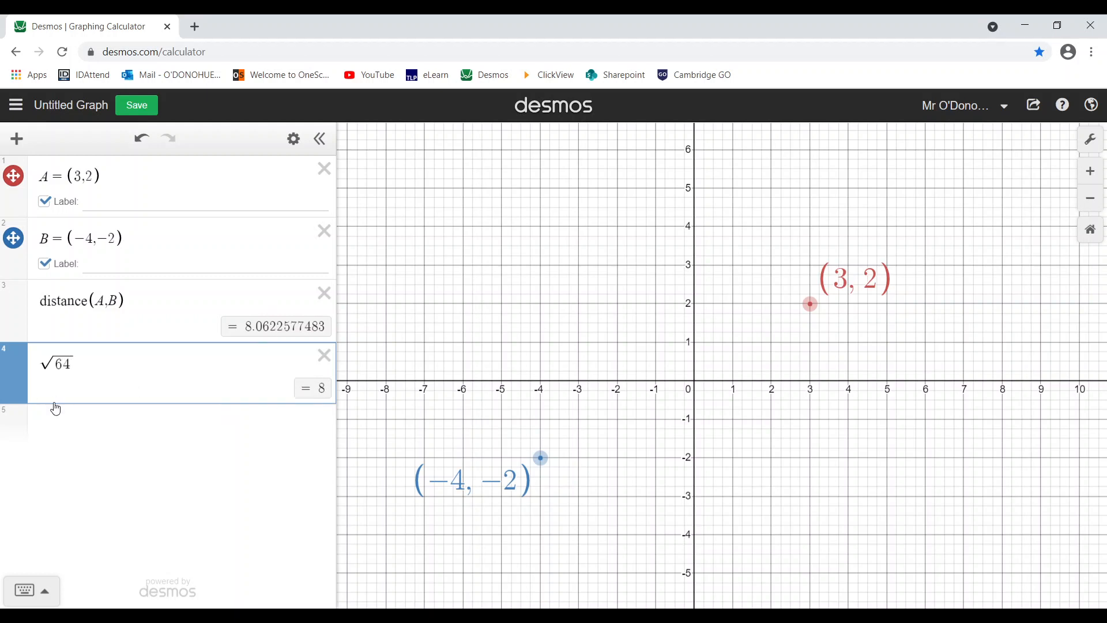
{"action": "key", "text": "BackSpace"}
{"action": "type", "text": "5"}
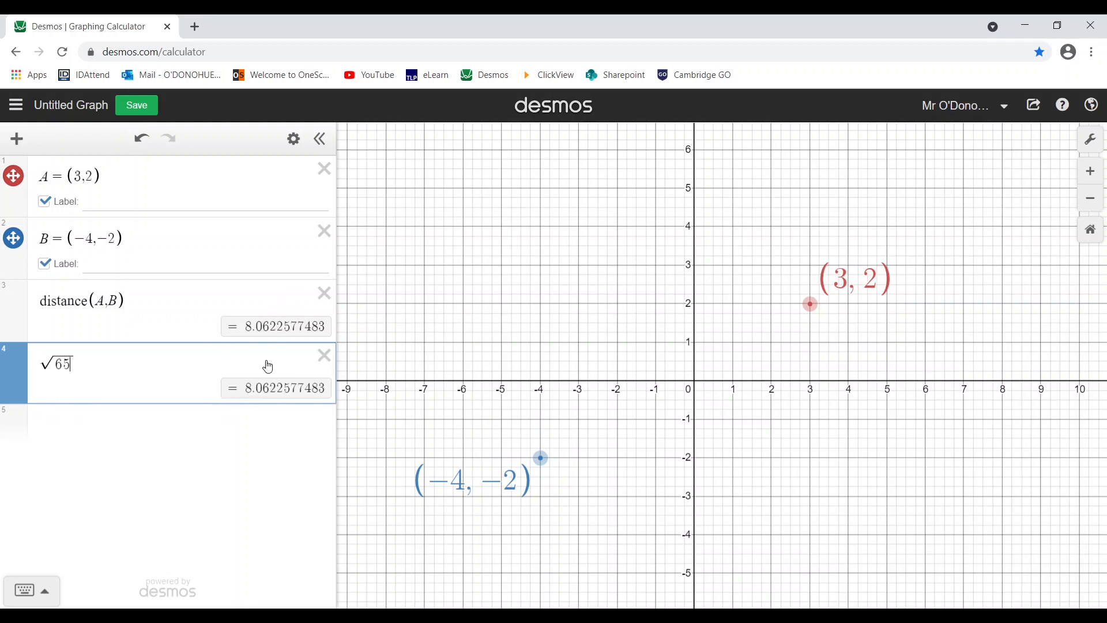
{"action": "left_click", "coordinate": [325, 356]}
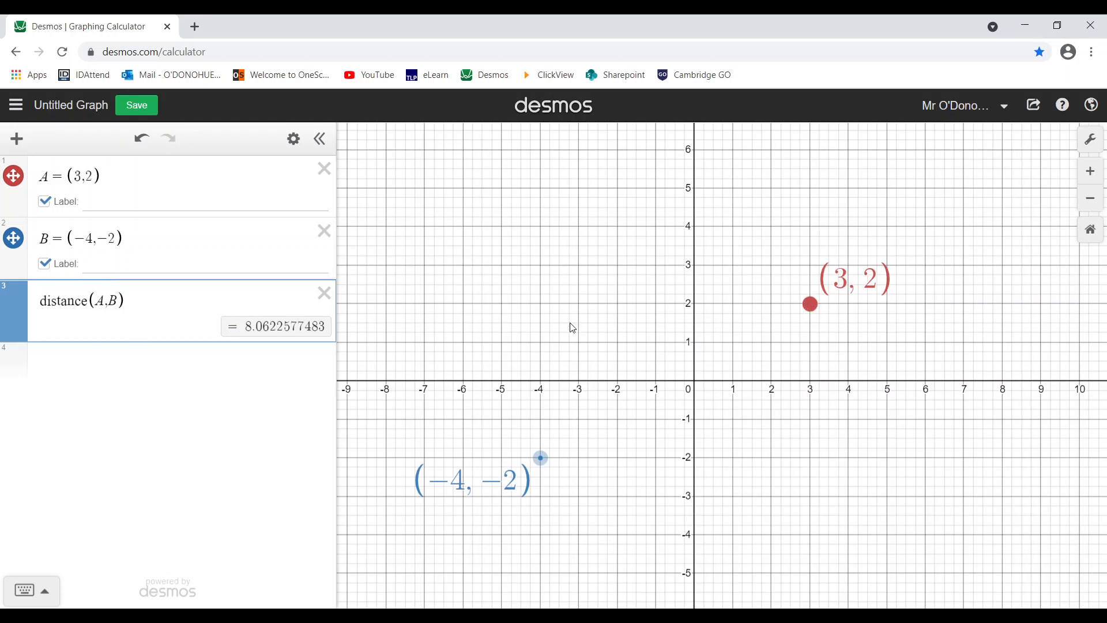
- Enter midpoint(A,B) in a new fourth expression row
{"action": "left_click", "coordinate": [179, 370]}
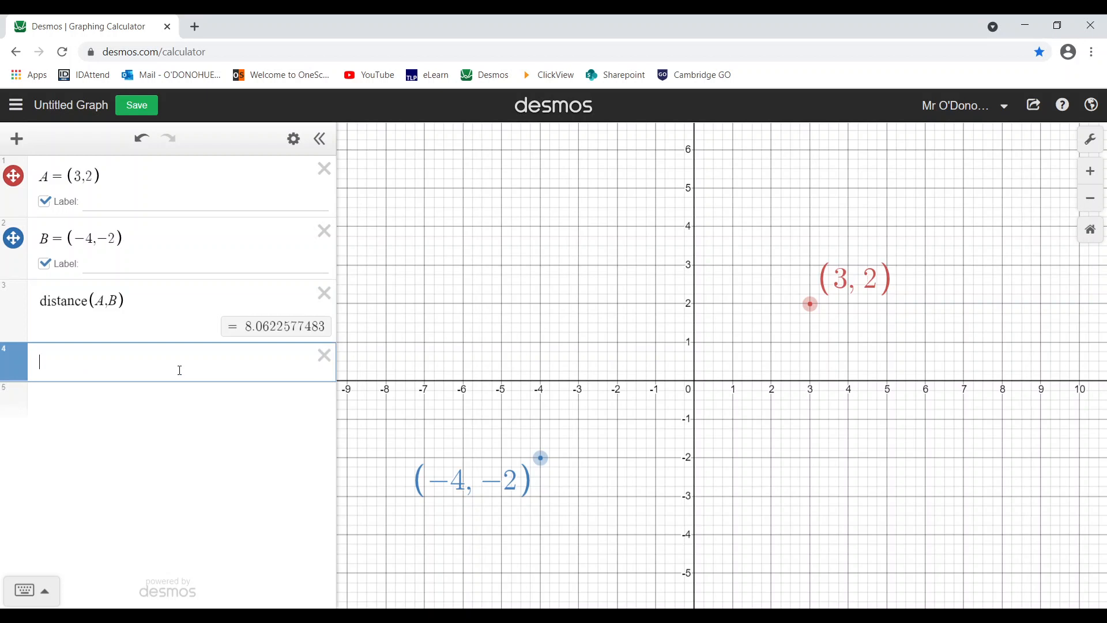
{"action": "type", "text": "mi"}
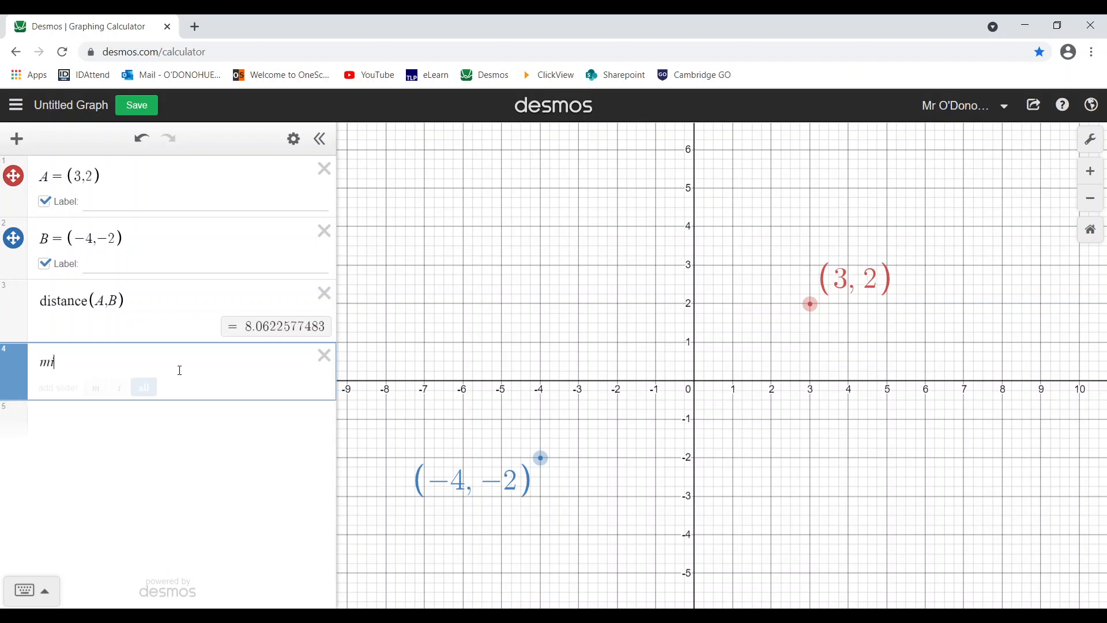
{"action": "type", "text": "dpoint("}
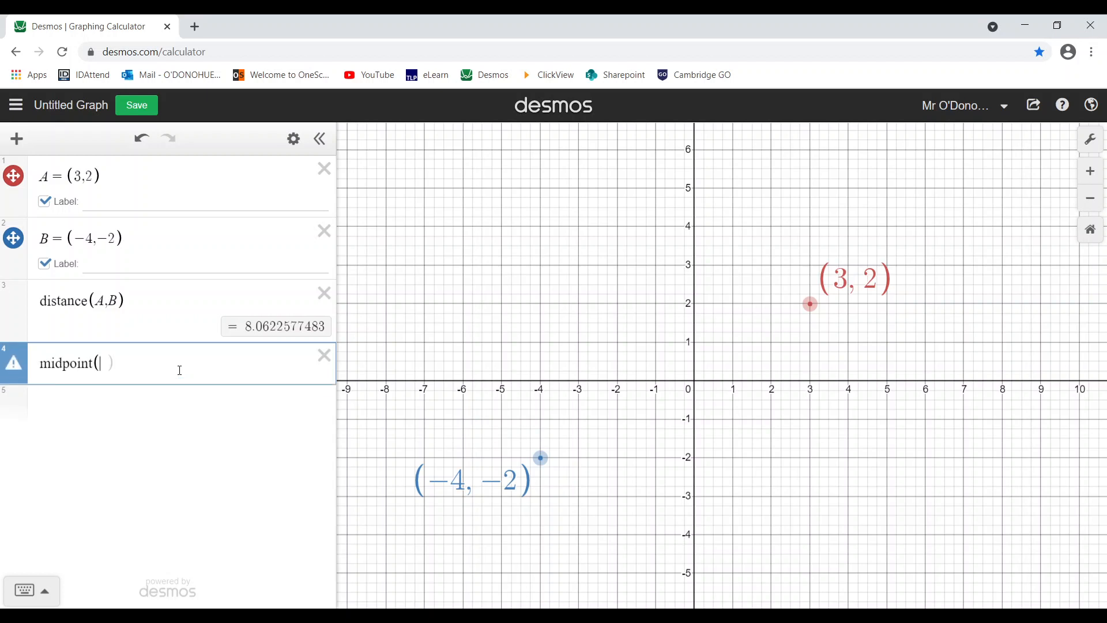
{"action": "type", "text": "A,B)"}
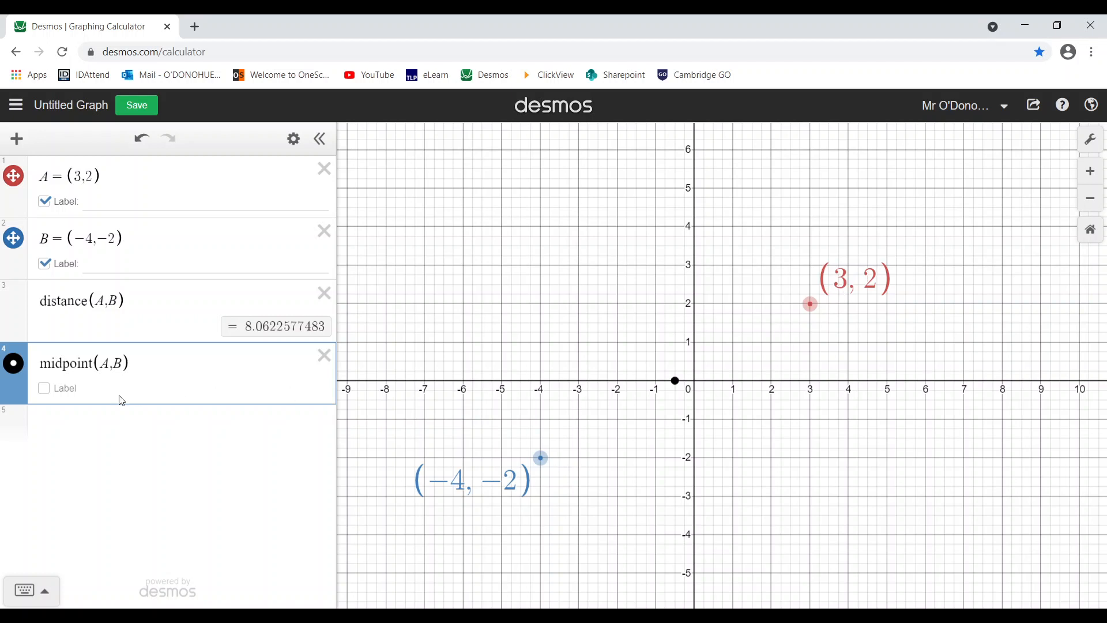
- Style the midpoint as a cross with its coordinate label shown at size 2, anchored top-left
{"action": "left_click", "coordinate": [18, 372]}
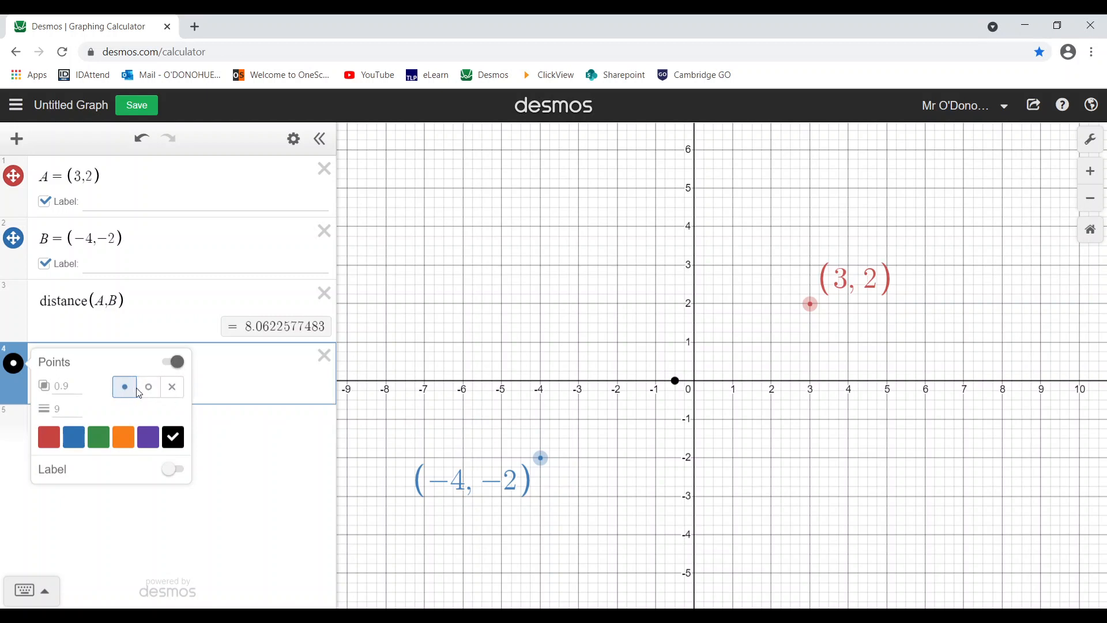
{"action": "left_click", "coordinate": [148, 387]}
{"action": "left_click", "coordinate": [174, 394]}
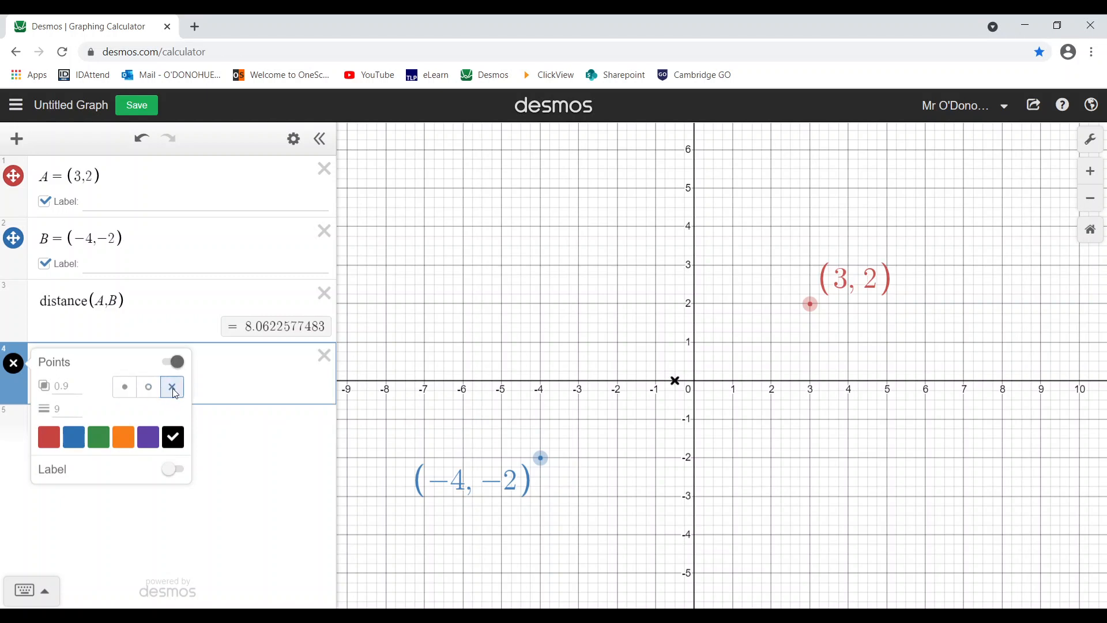
{"action": "left_click", "coordinate": [173, 471]}
{"action": "left_click", "coordinate": [69, 494]}
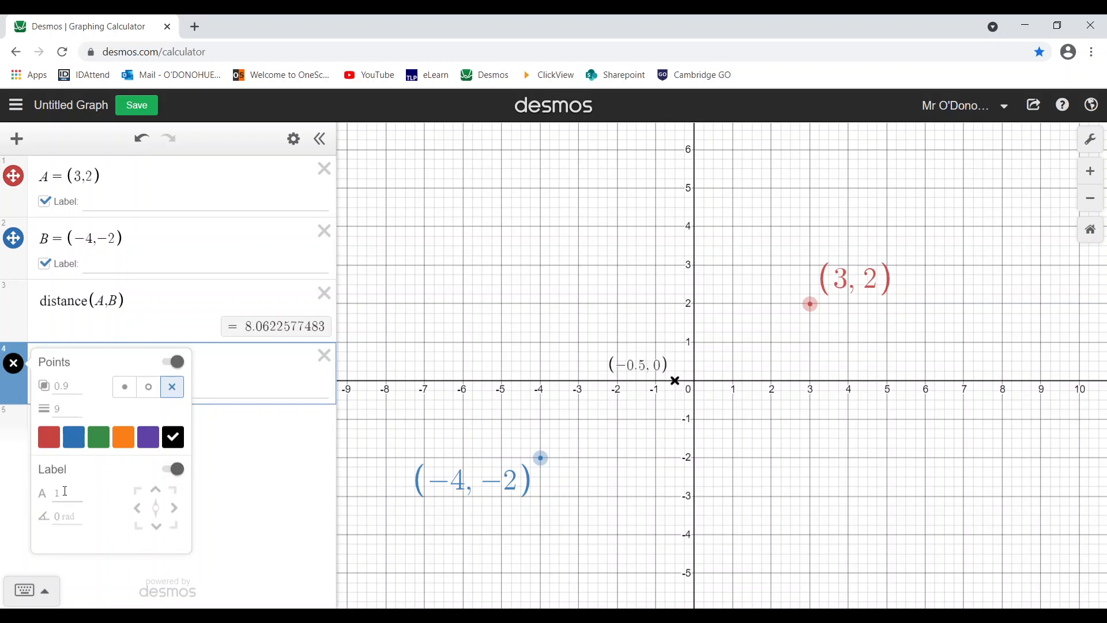
{"action": "key", "text": "BackSpace"}
{"action": "type", "text": "2"}
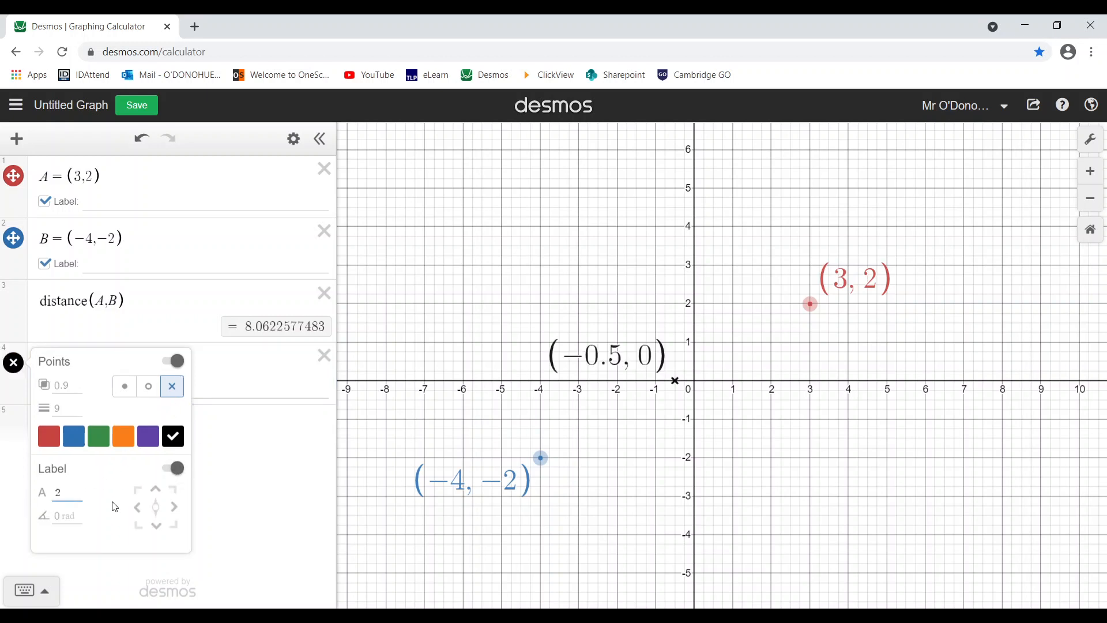
{"action": "left_click", "coordinate": [137, 490]}
{"action": "left_click", "coordinate": [264, 472]}
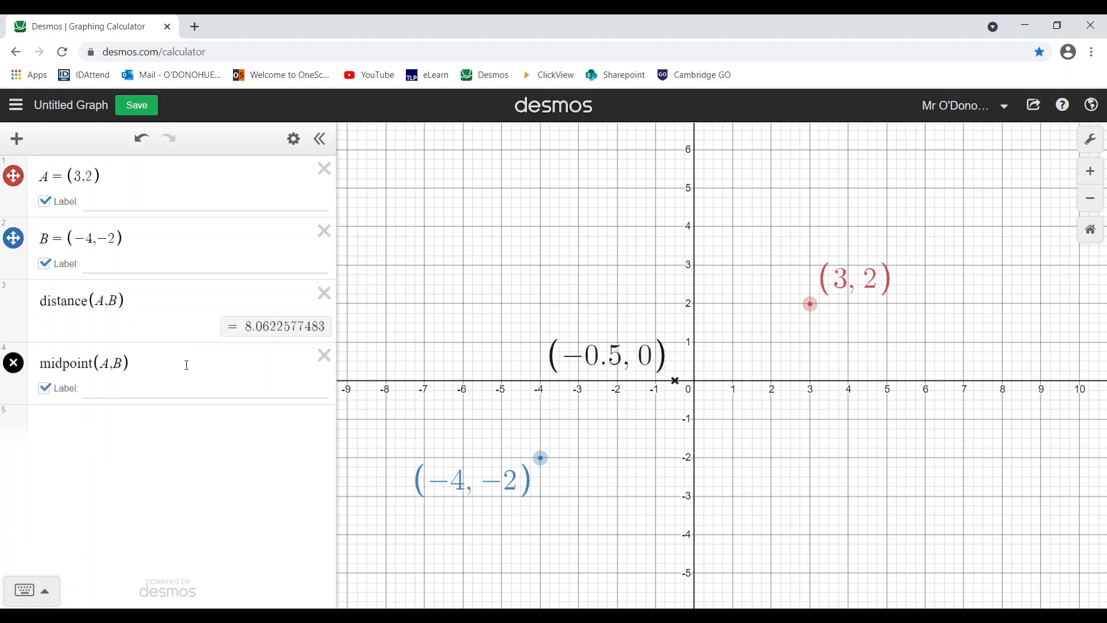
- Drag point A around to watch distance and midpoint update, leaving it at (3, 2.02)
{"action": "left_click", "coordinate": [810, 304]}
{"action": "left_click_drag", "start_coordinate": [810, 304], "coordinate": [850, 227]}
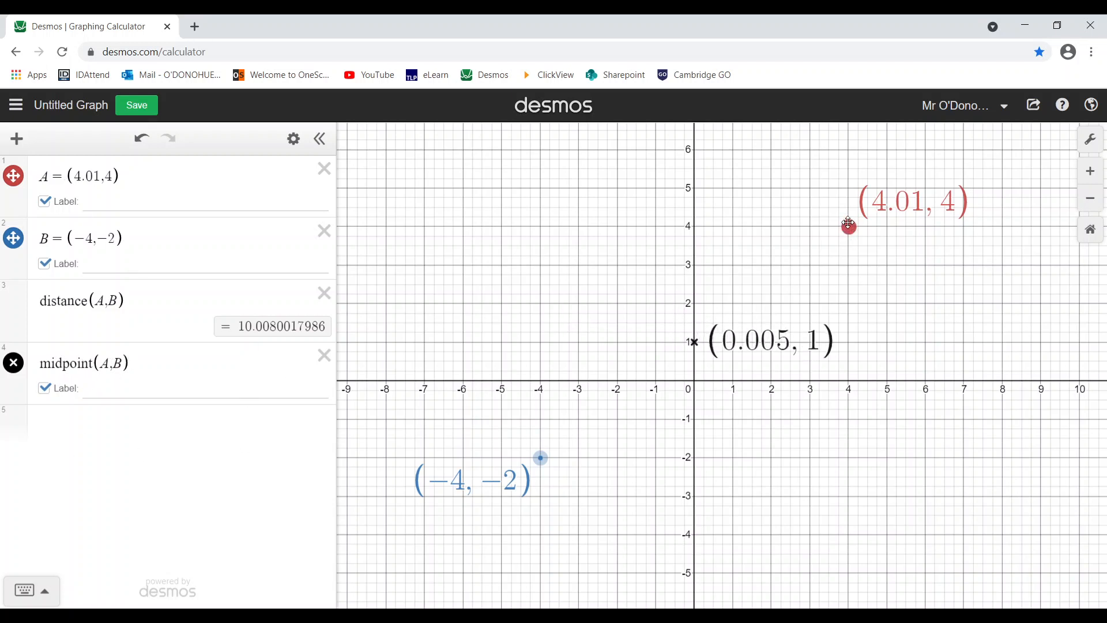
{"action": "left_click_drag", "start_coordinate": [849, 223], "coordinate": [810, 299]}
{"action": "scroll", "coordinate": [772, 362], "scroll_direction": "up", "scroll_amount": 1}
{"action": "left_click_drag", "start_coordinate": [751, 395], "coordinate": [774, 349]}
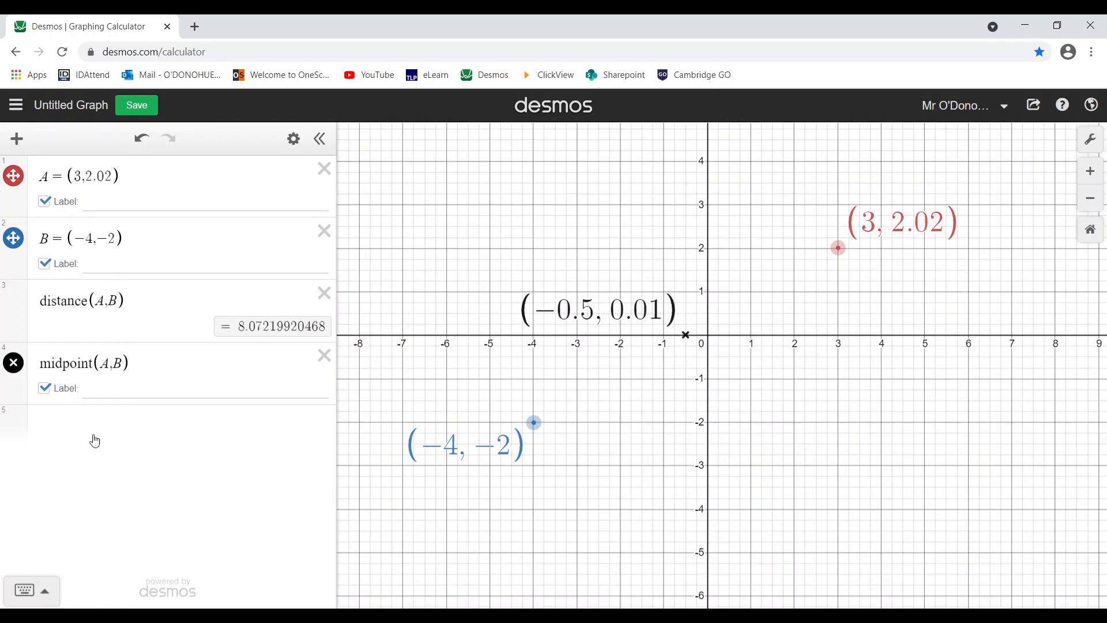
{"action": "left_click", "coordinate": [151, 425]}
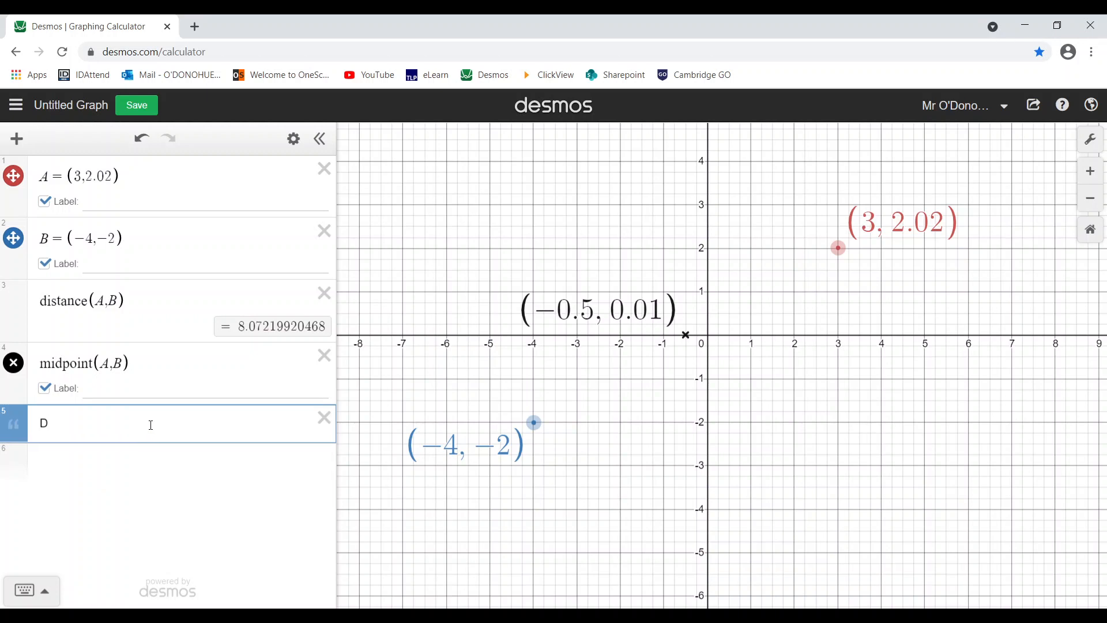
- Write the note 'Determine the distance between the points (4,5) and (7,12) and then determine the midpoint between them.'
{"action": "type", "text": "etermine the distance "}
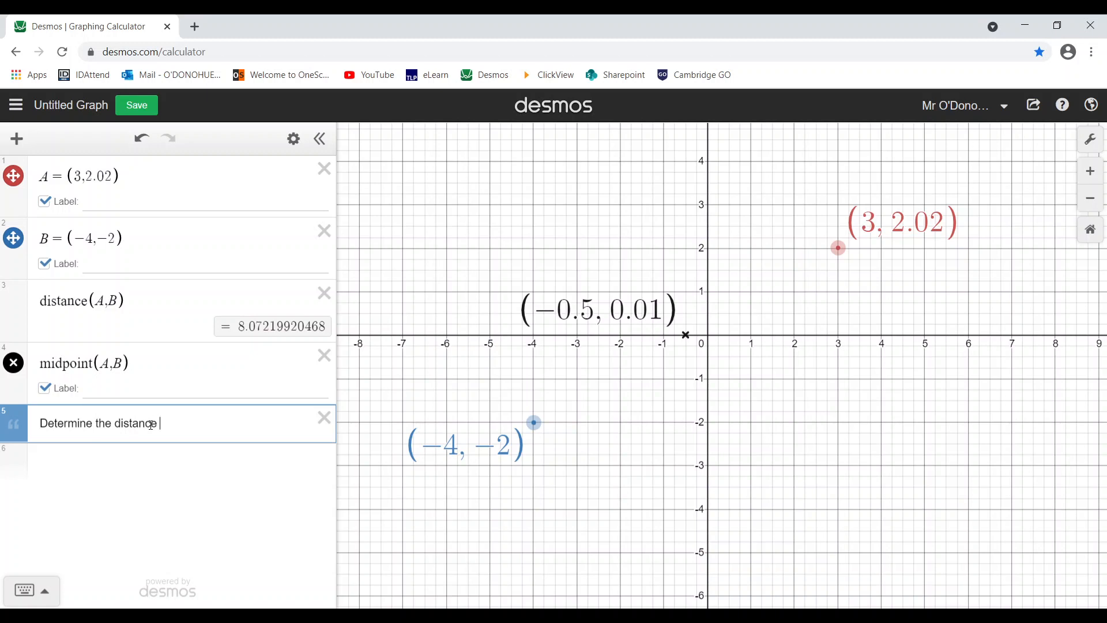
{"action": "type", "text": "bbetween the points (4,5)"}
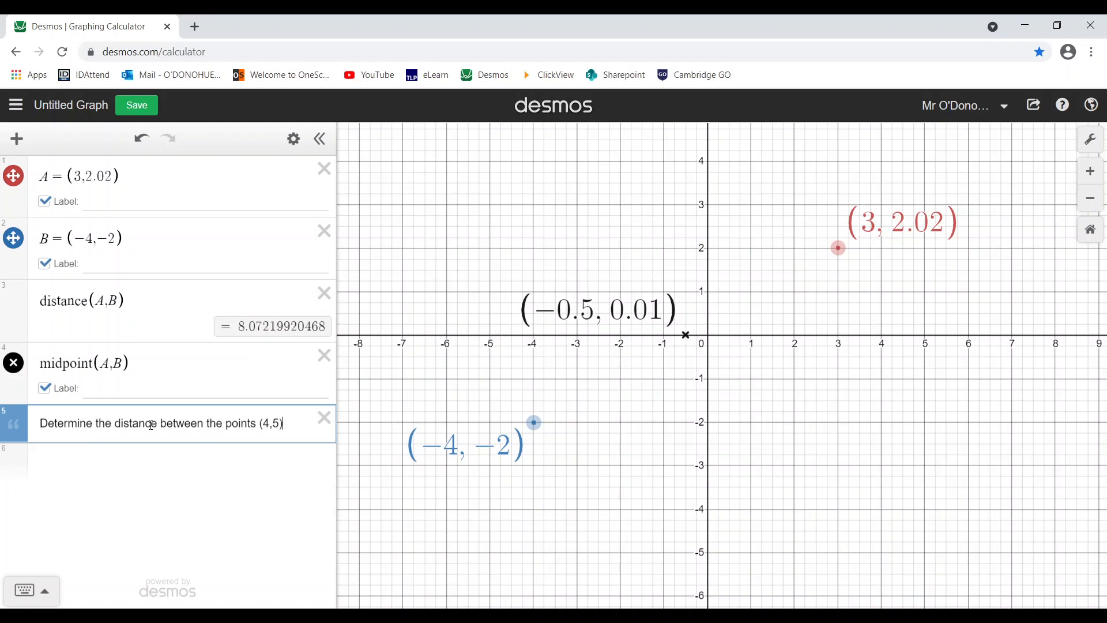
{"action": "type", "text": " and (7"}
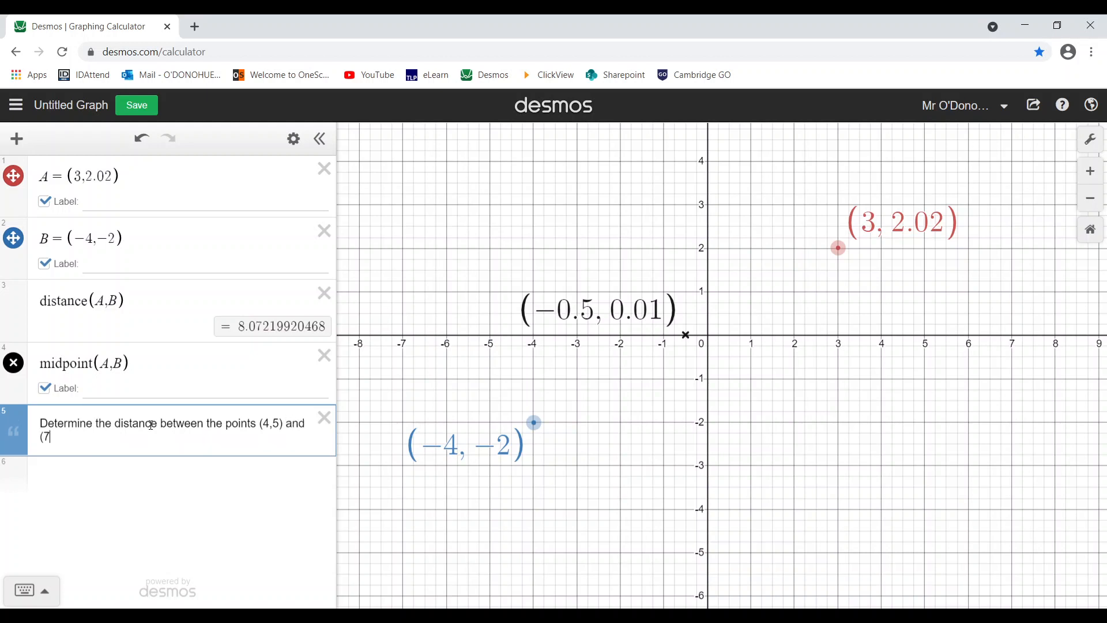
{"action": "type", "text": ",12) and then determine the "}
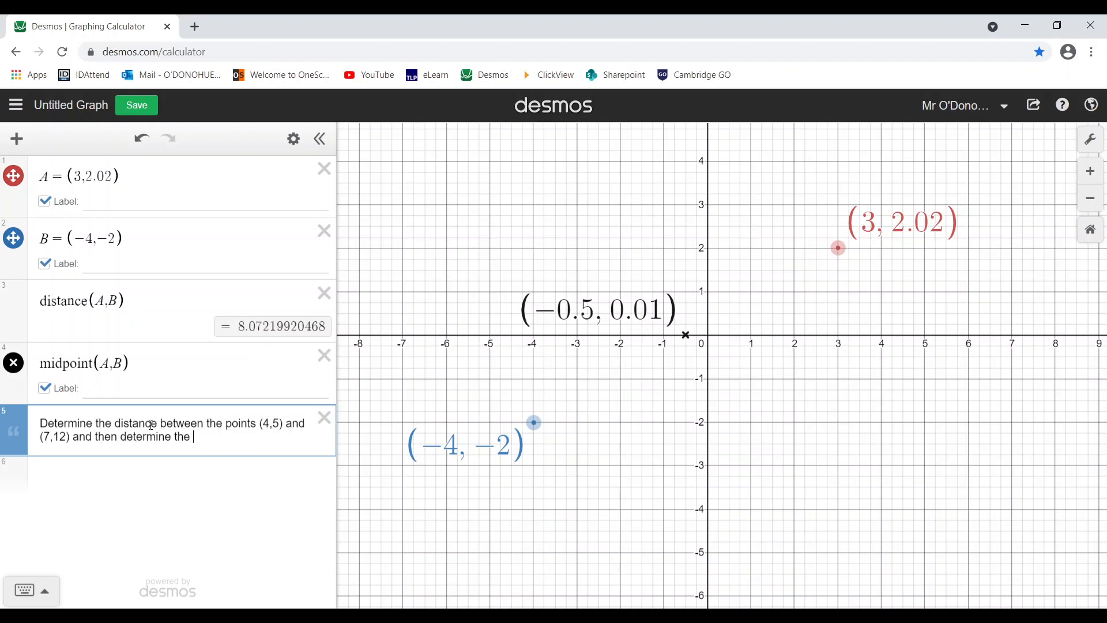
{"action": "type", "text": "midpoint between them."}
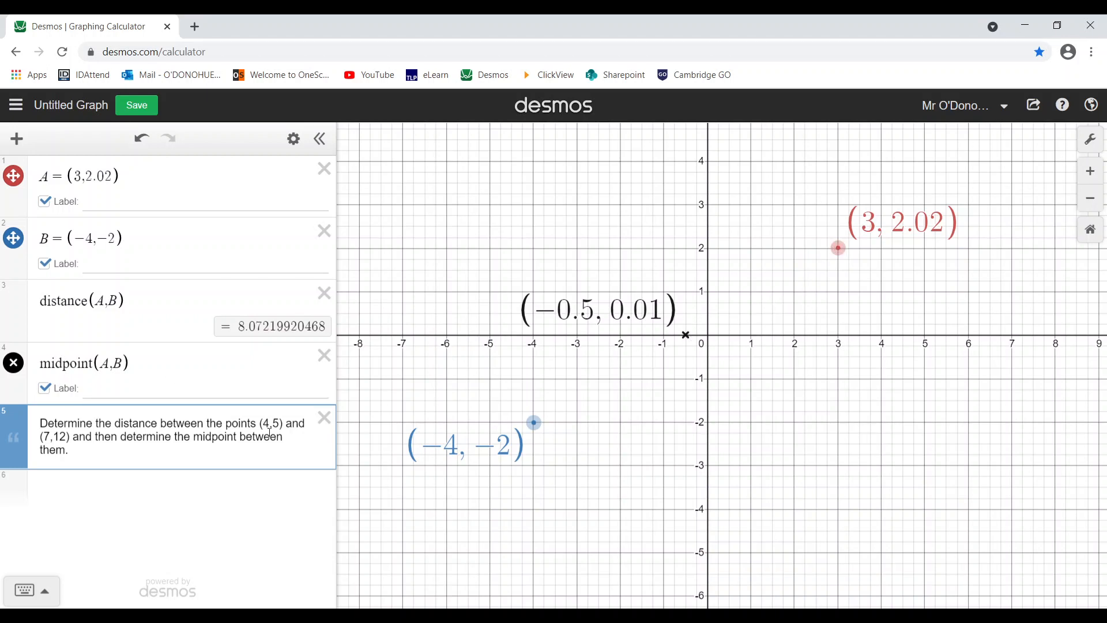
{"action": "left_click_drag", "start_coordinate": [264, 424], "coordinate": [280, 424]}
{"action": "left_click_drag", "start_coordinate": [41, 437], "coordinate": [64, 438]}
{"action": "left_click_drag", "start_coordinate": [113, 176], "coordinate": [74, 174]}
- Set point A to (4,5) and point B to (7,12)
{"action": "type", "text": "4,5"}
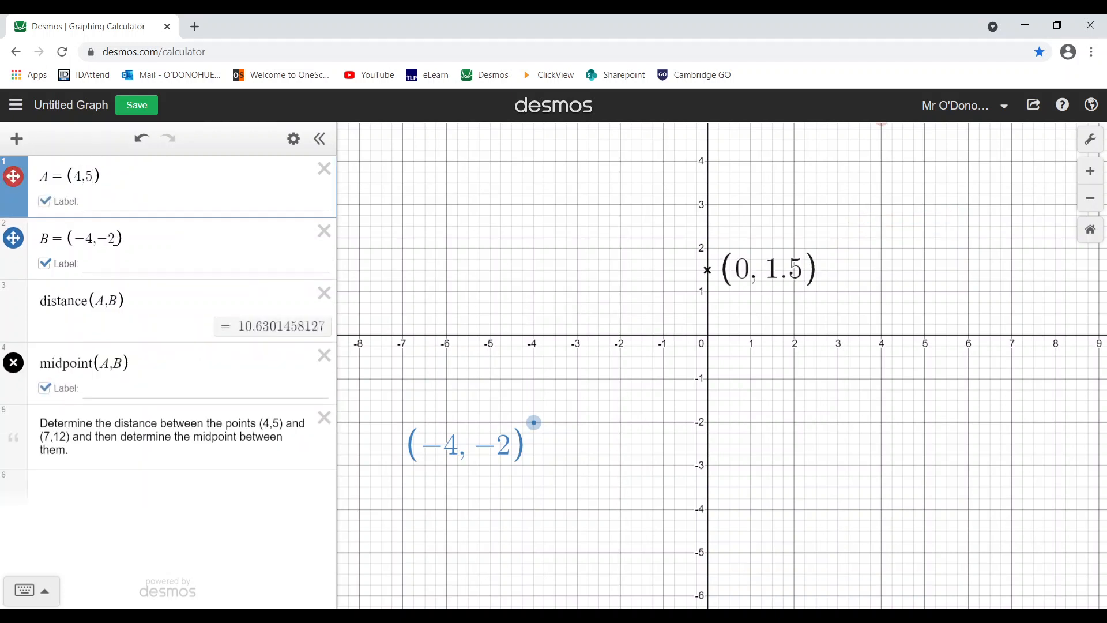
{"action": "left_click", "coordinate": [115, 239]}
{"action": "left_click_drag", "start_coordinate": [115, 239], "coordinate": [78, 239]}
{"action": "type", "text": "7,1"}
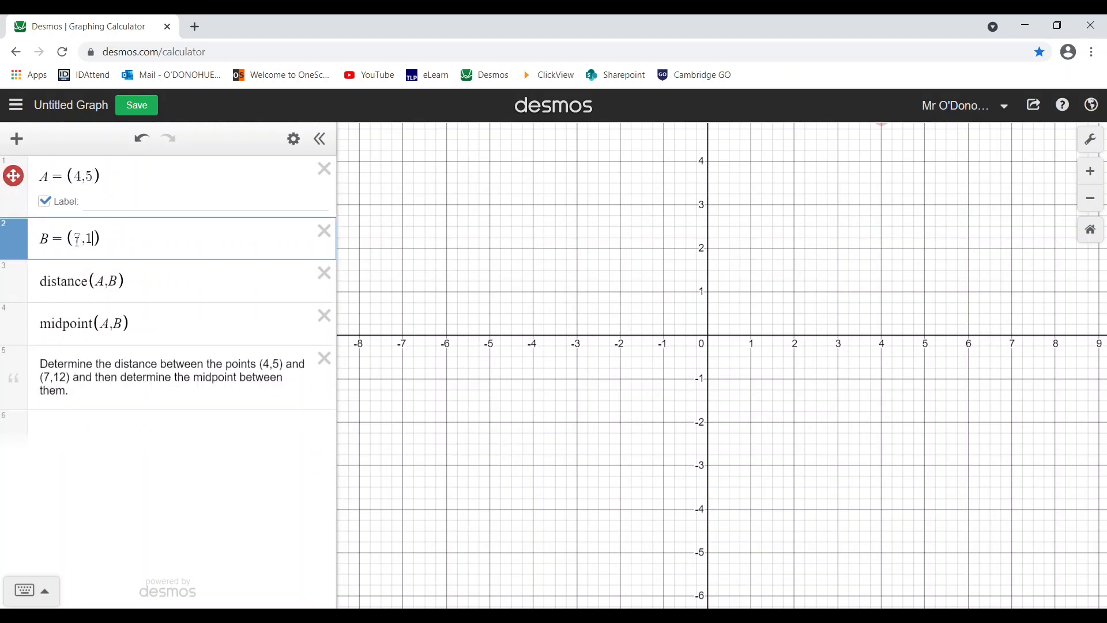
{"action": "type", "text": "2"}
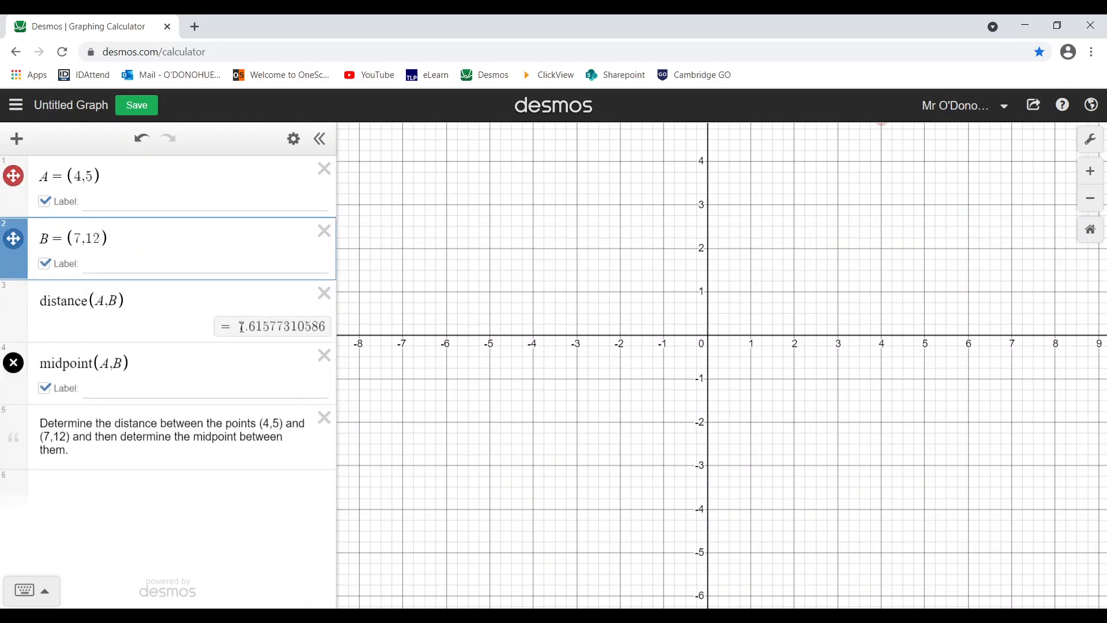
- Pan the graph to show A, B (7,12) and the midpoint (5.5, 8.5)
{"action": "scroll", "coordinate": [506, 323], "scroll_direction": "down", "scroll_amount": 2}
{"action": "left_click_drag", "start_coordinate": [589, 364], "coordinate": [375, 523]}
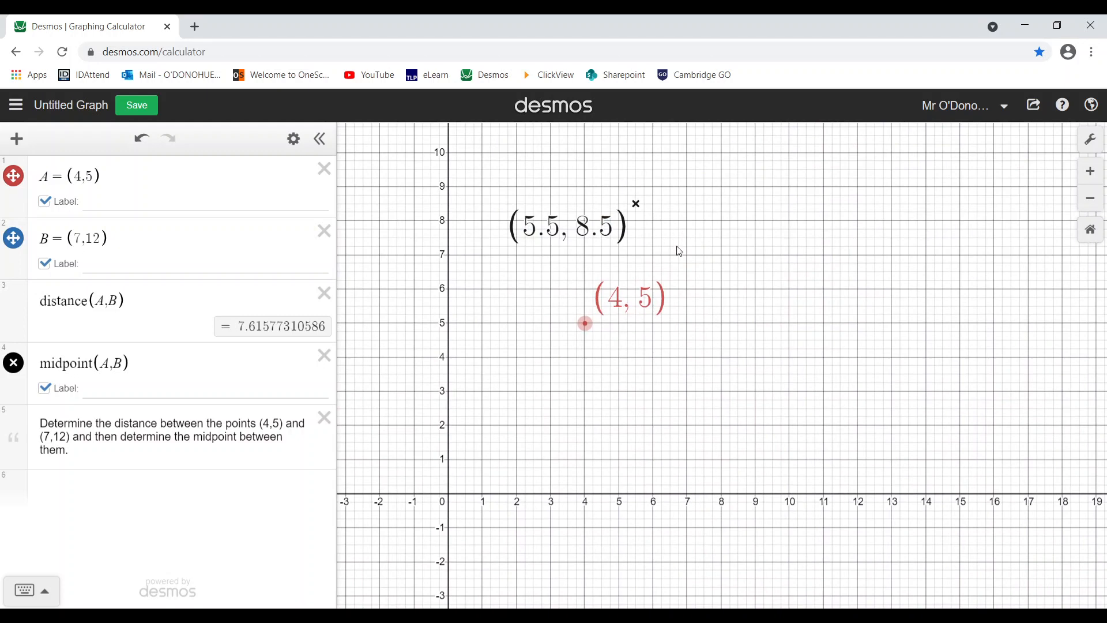
{"action": "left_click_drag", "start_coordinate": [680, 252], "coordinate": [672, 391]}
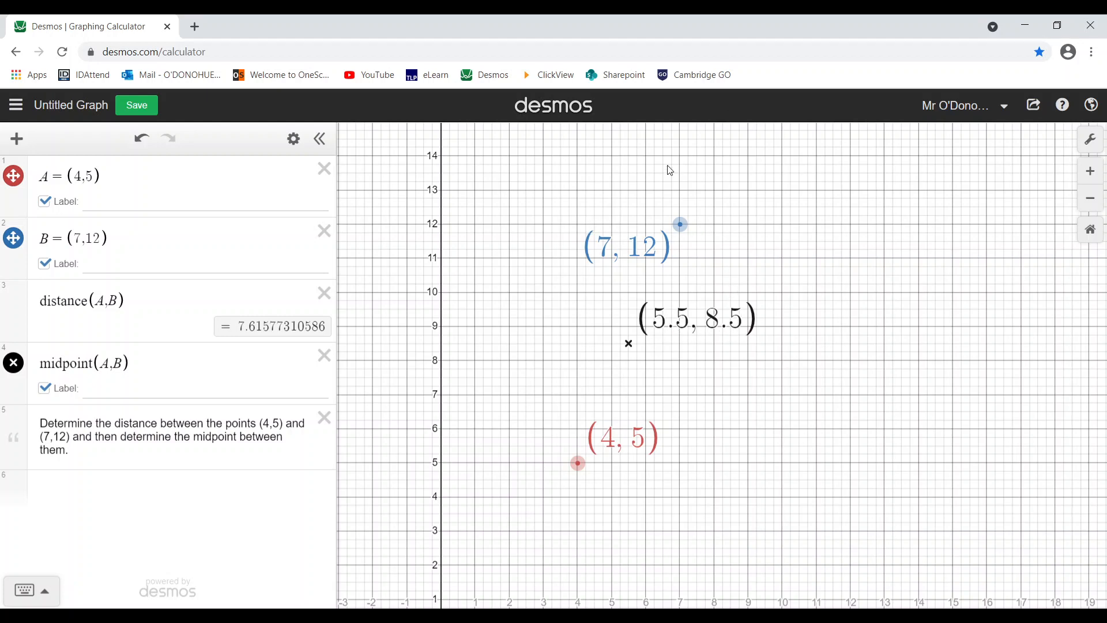
{"action": "left_click_drag", "start_coordinate": [108, 447], "coordinate": [42, 425]}
{"action": "left_click", "coordinate": [82, 448]}
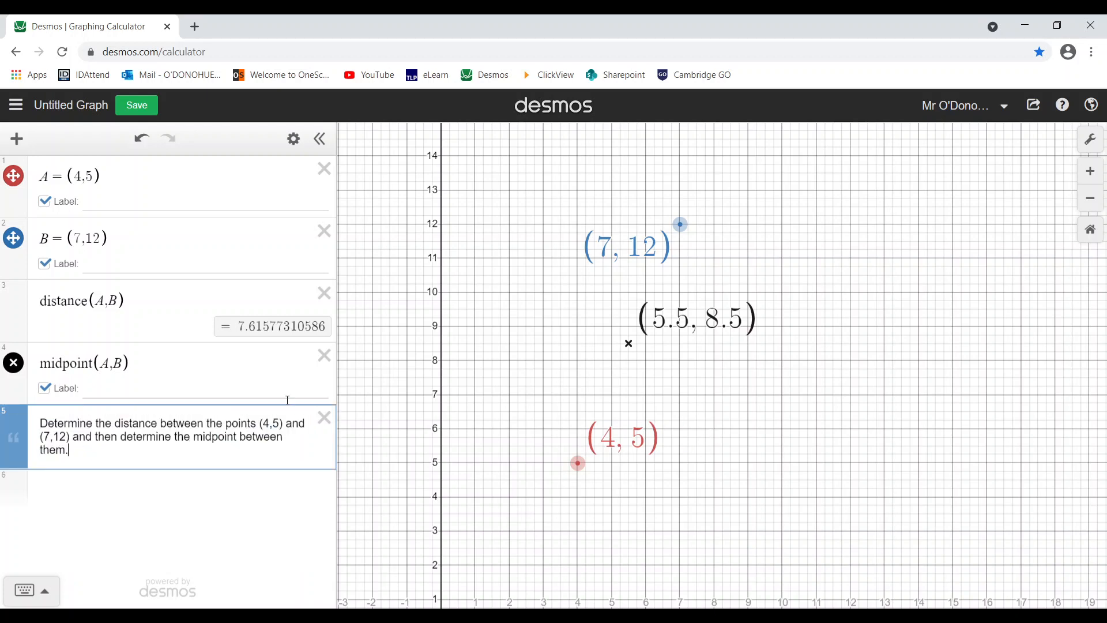